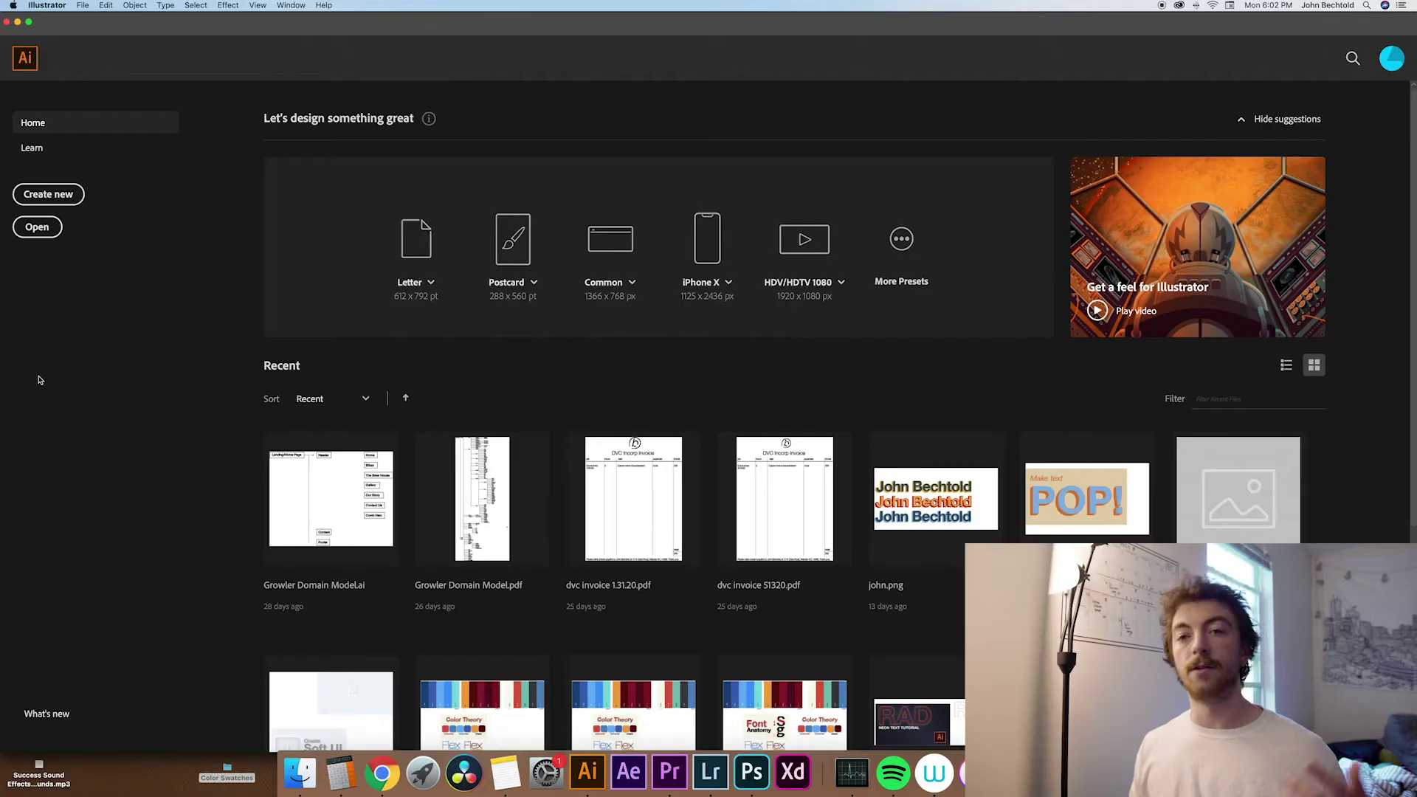
Create a new Web document using the 1920 x 1080 px preset
click(52, 198)
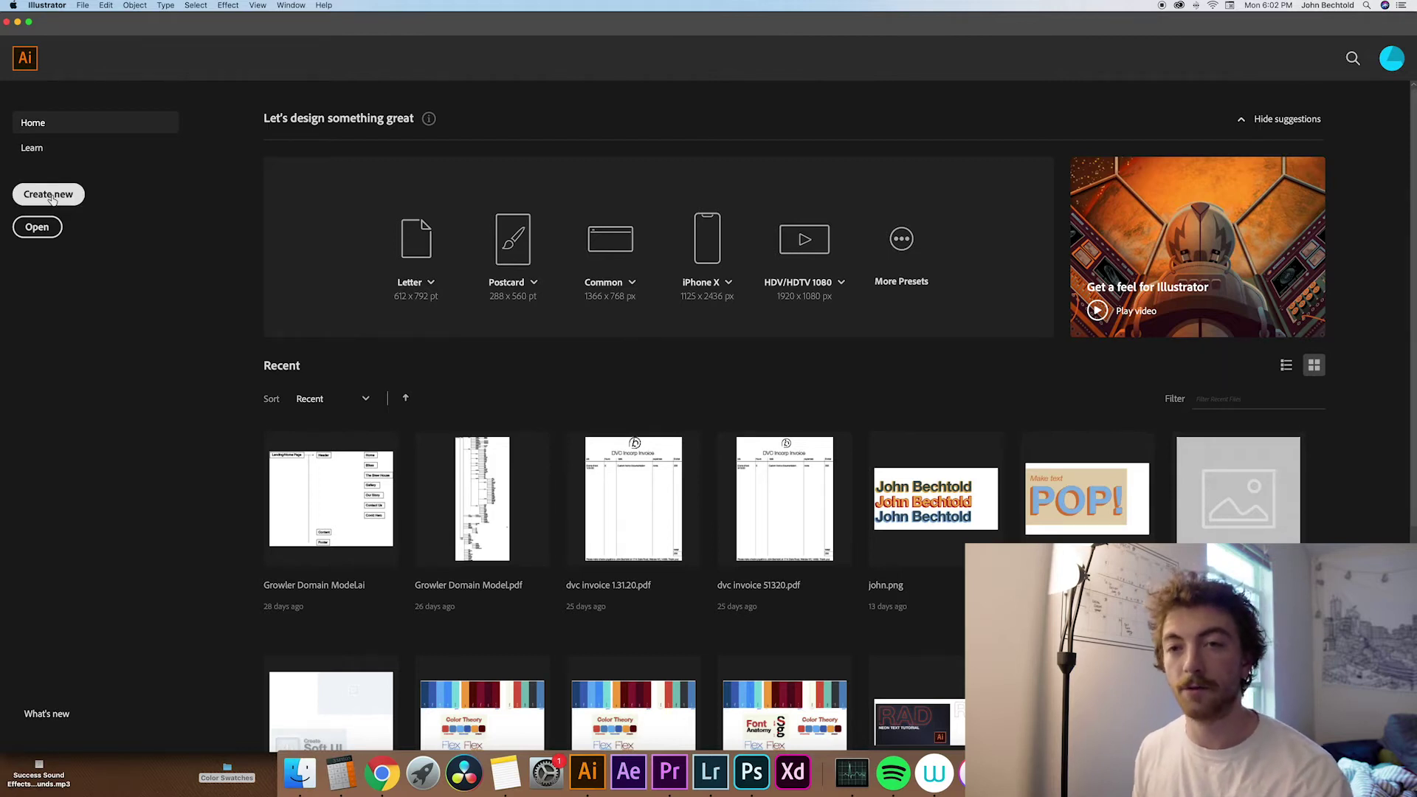
click(52, 198)
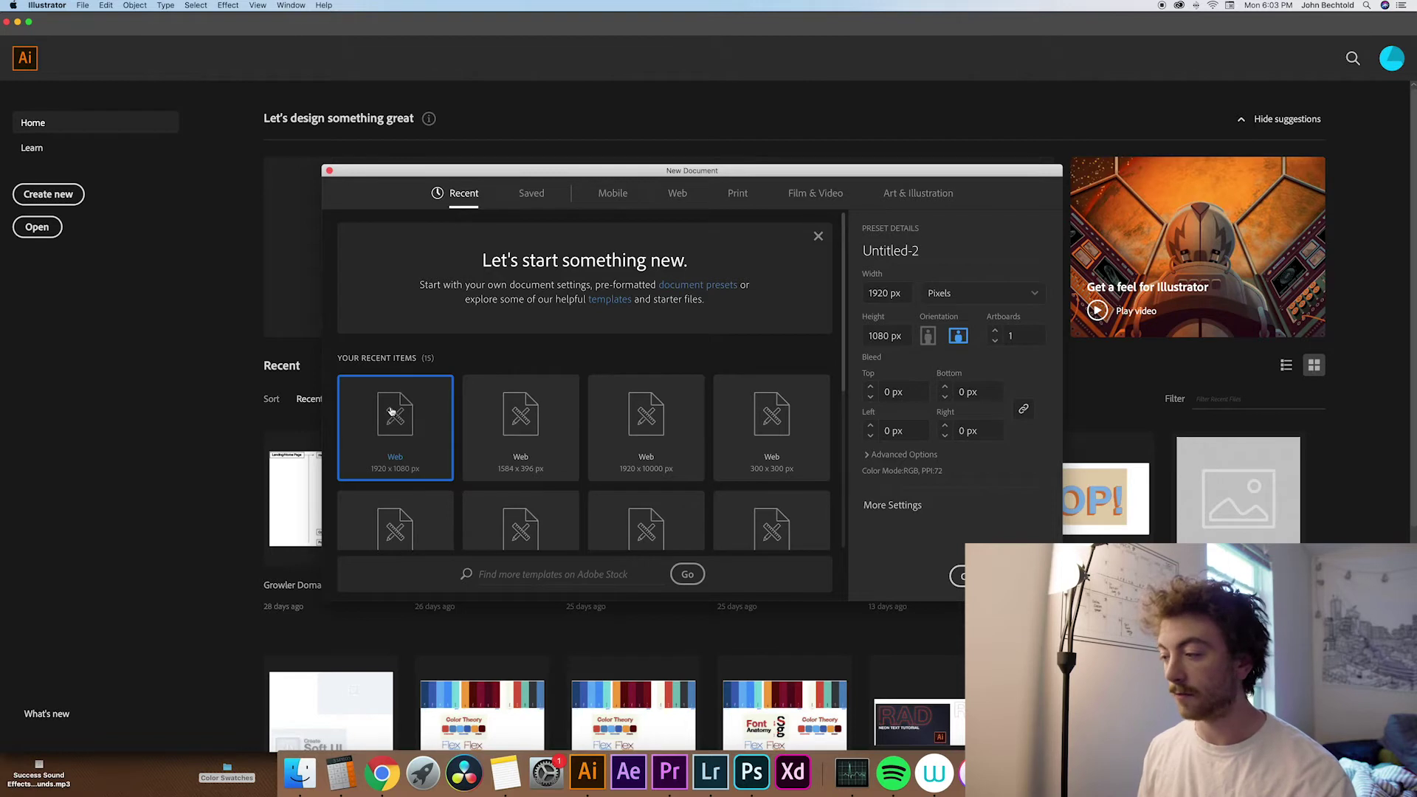
Add large SQUARE text centred on the 1920 x 1080 artboard, then switch to the Typography workspace
double_click(392, 411)
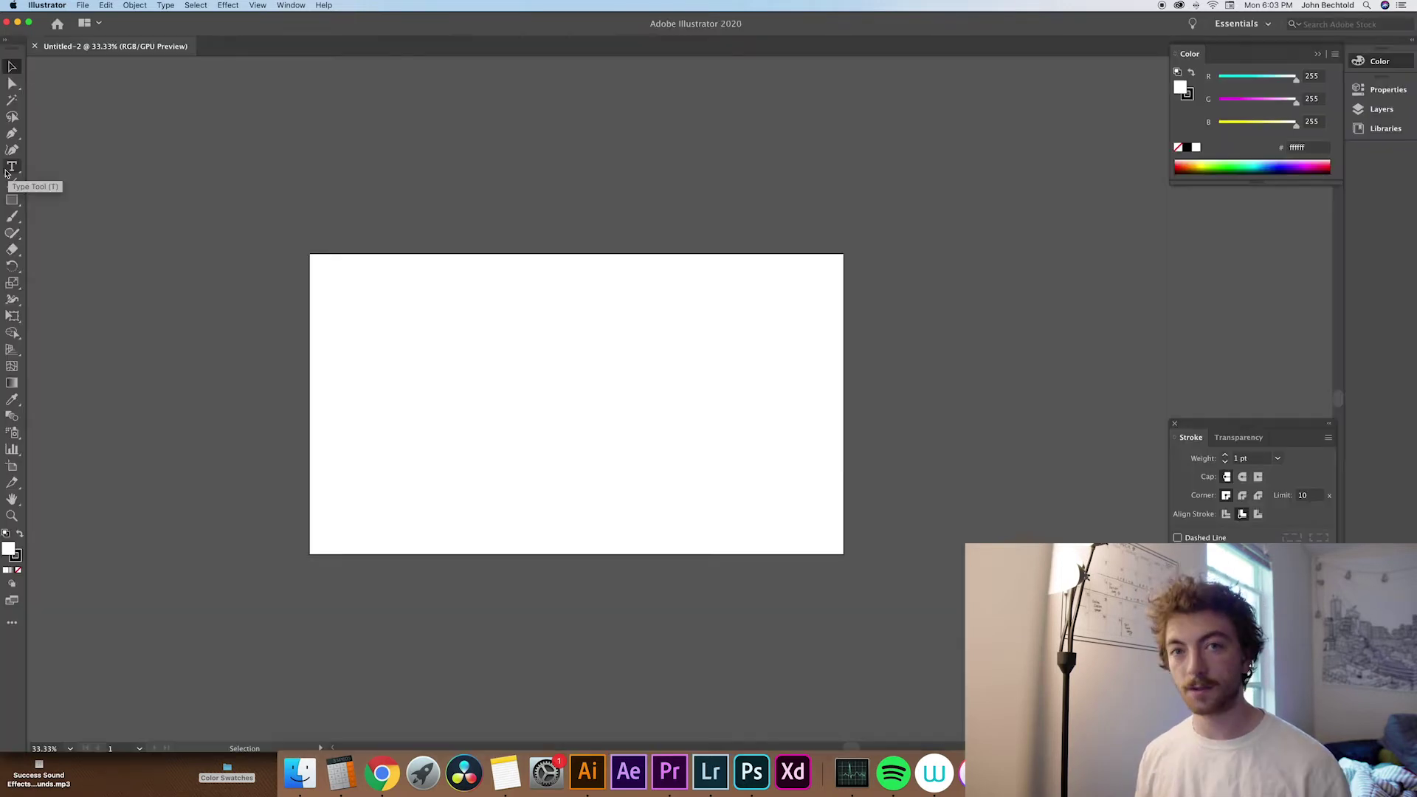
click(10, 169)
click(392, 334)
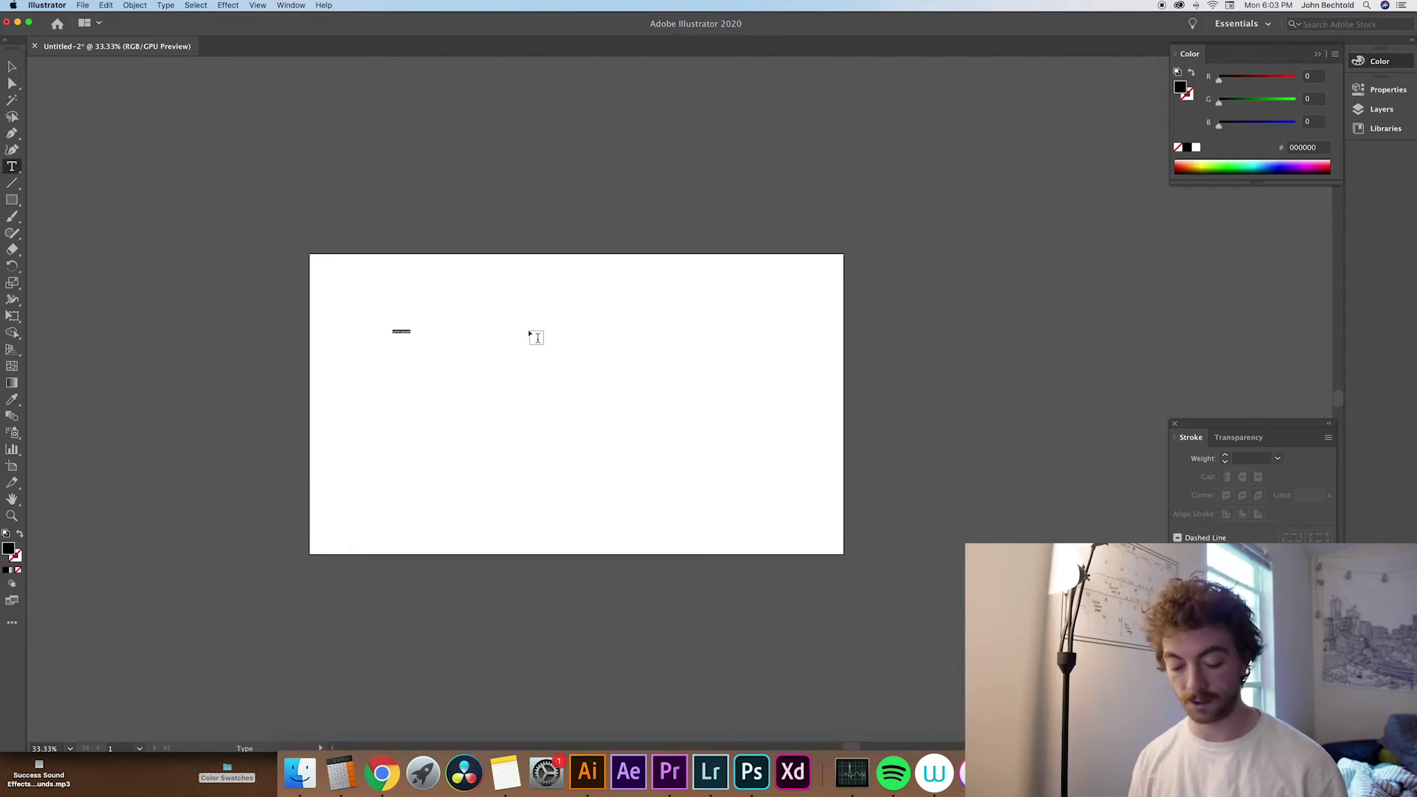
key(Escape)
drag(404, 339, 714, 599)
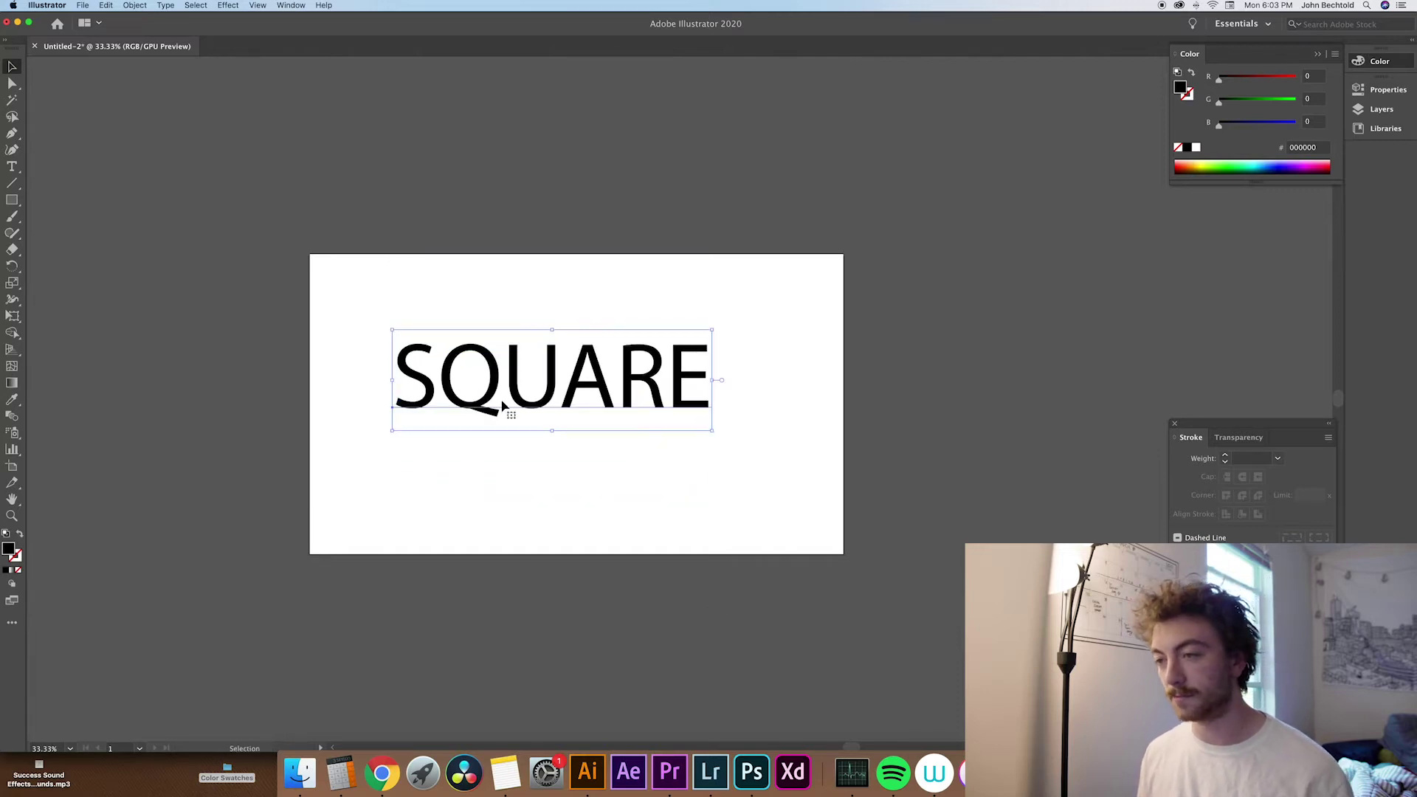
drag(501, 402, 535, 398)
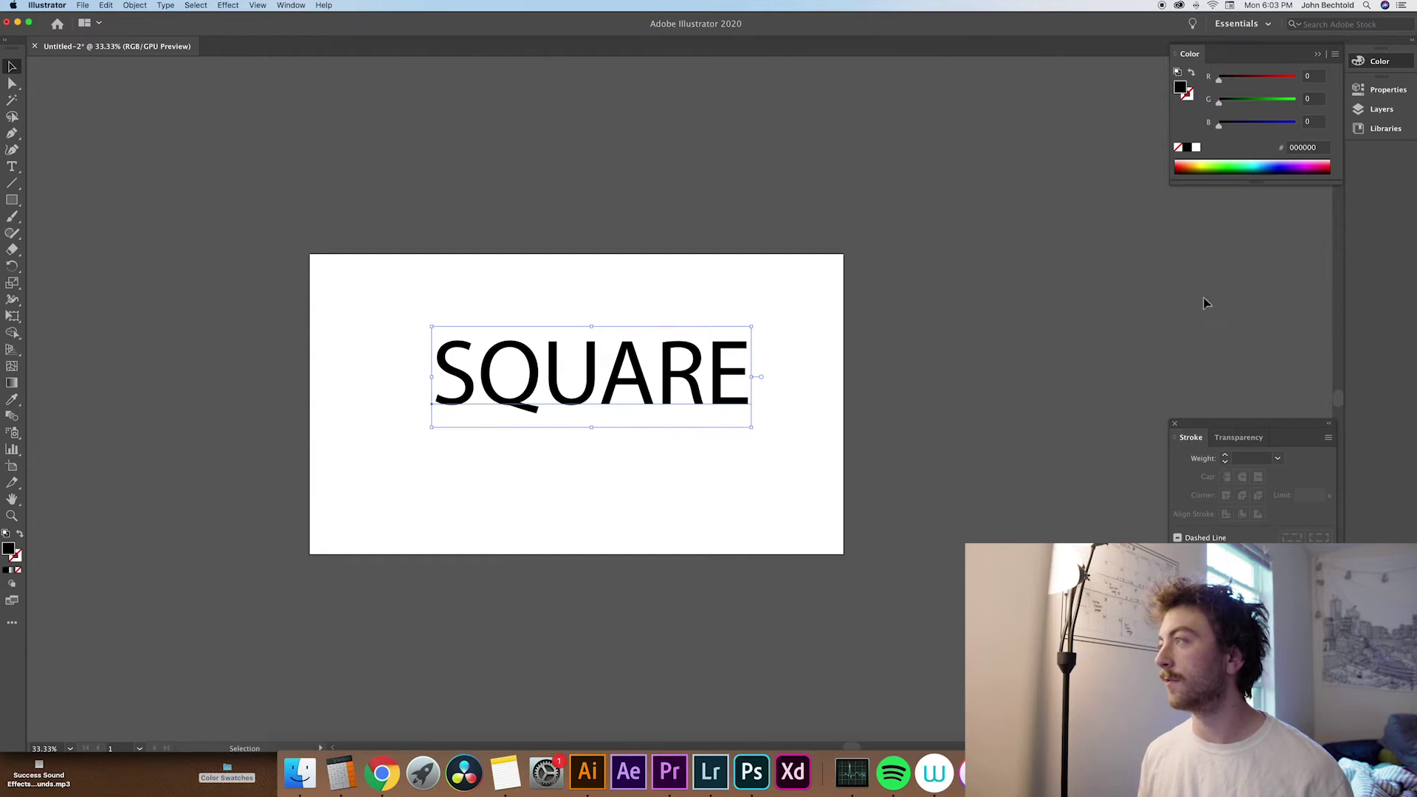
click(1240, 24)
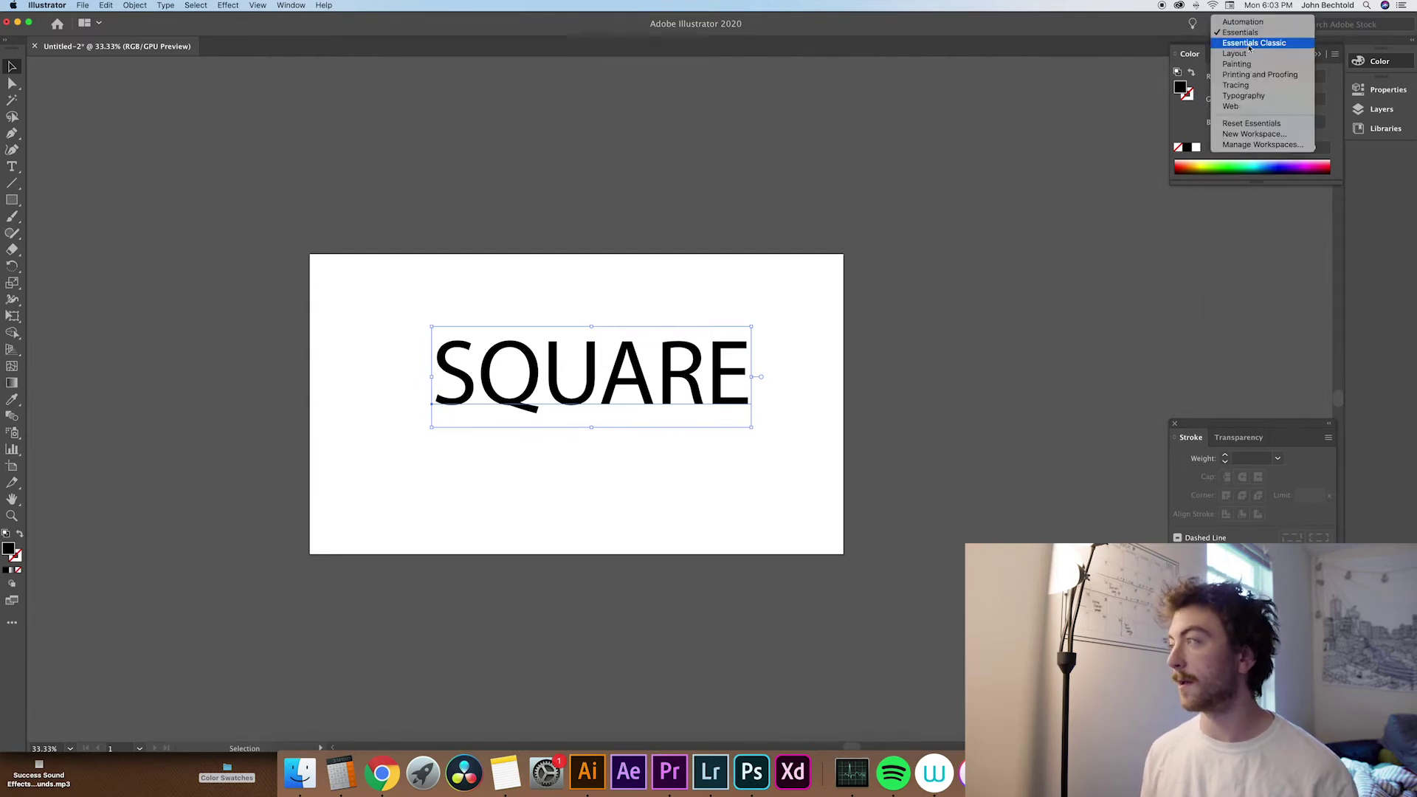
click(1254, 65)
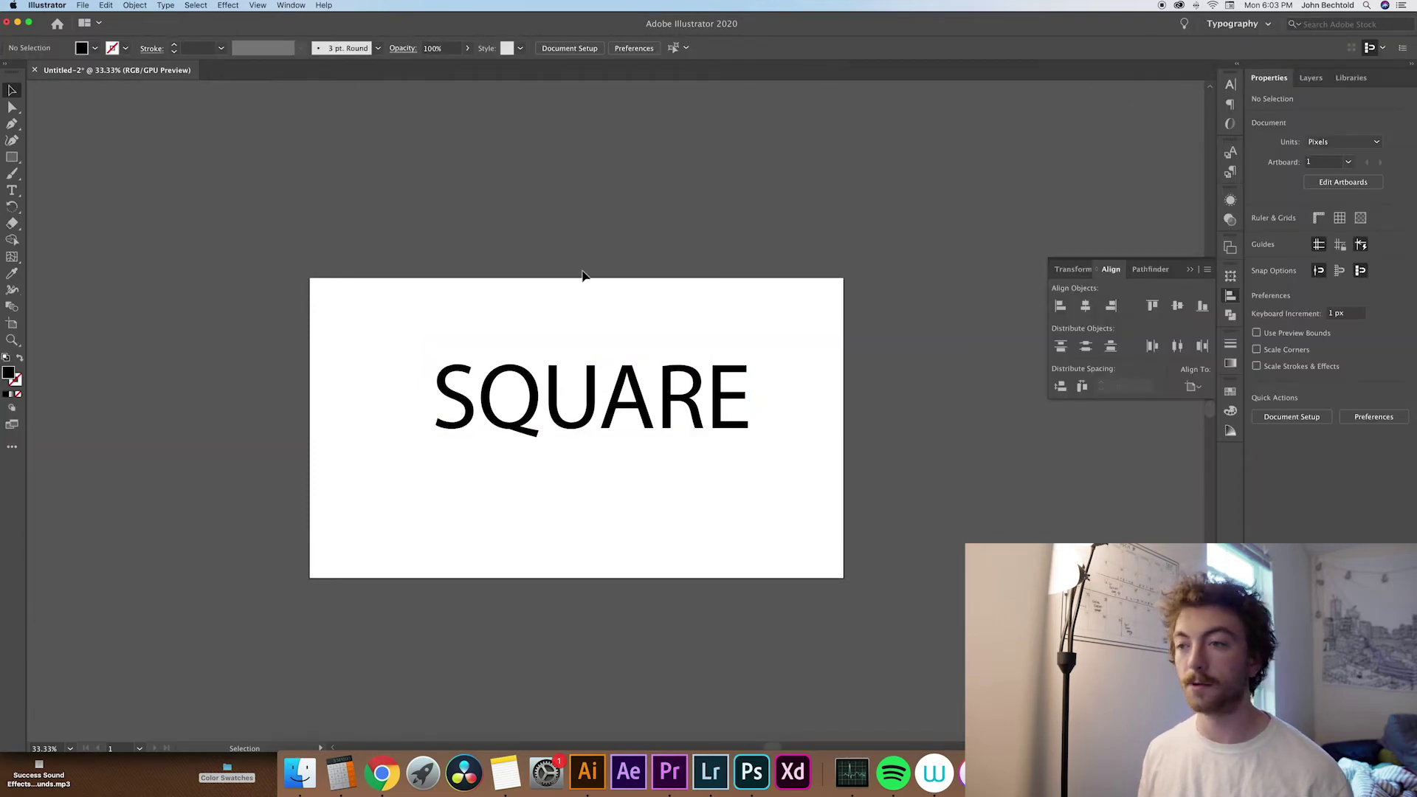
Draw a square over SQUARE, rotate it 45° into a diamond, remove its fill, and raise it
click(11, 158)
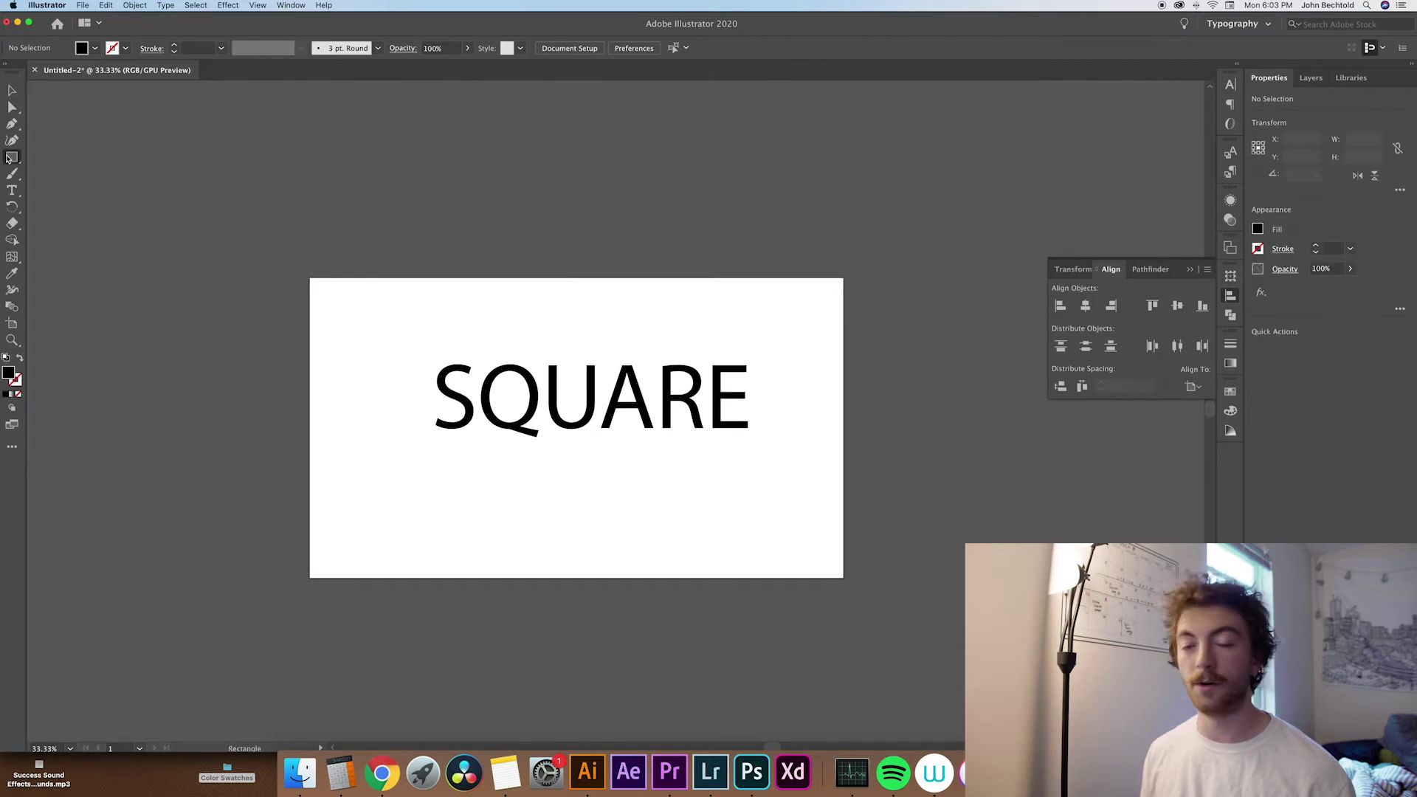
drag(458, 283, 752, 578)
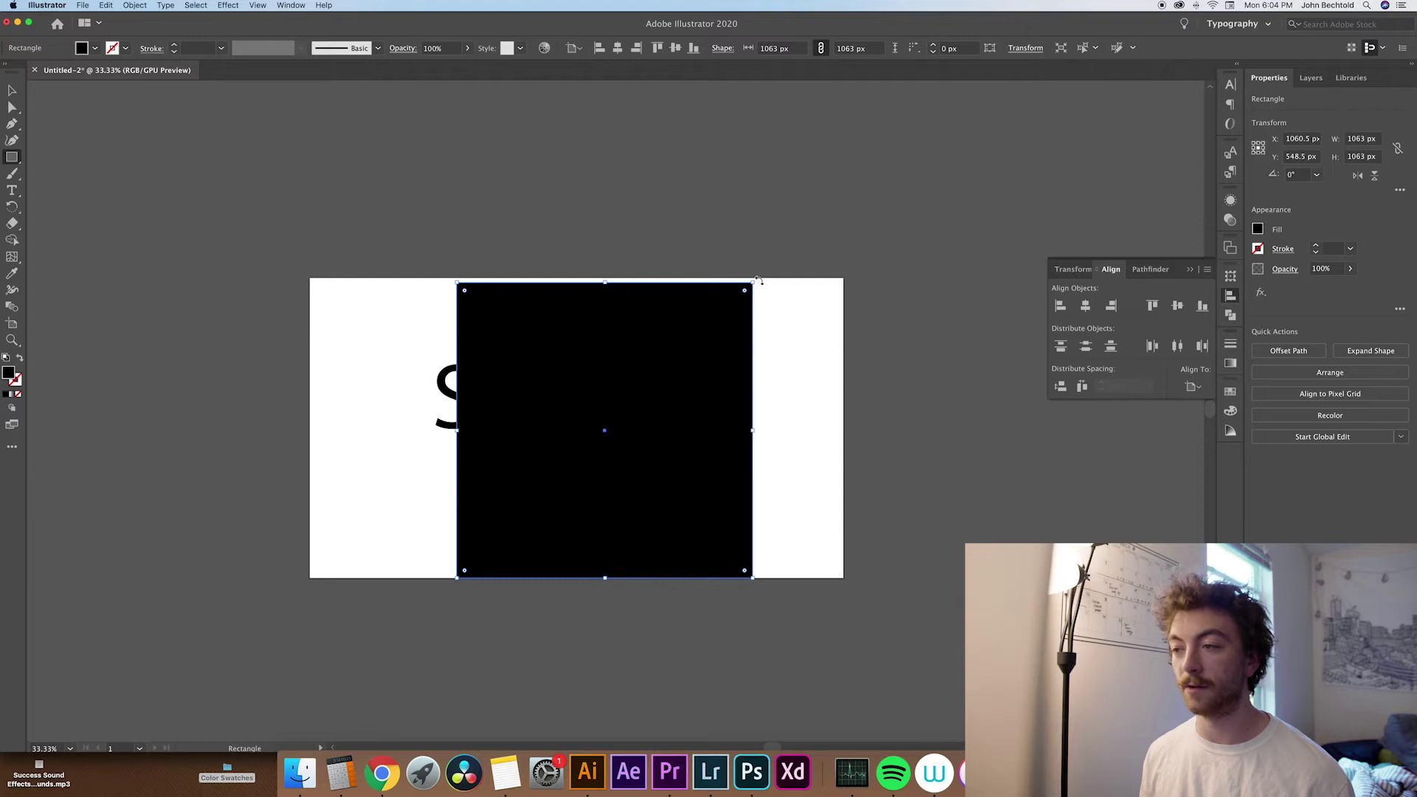
drag(758, 280, 616, 229)
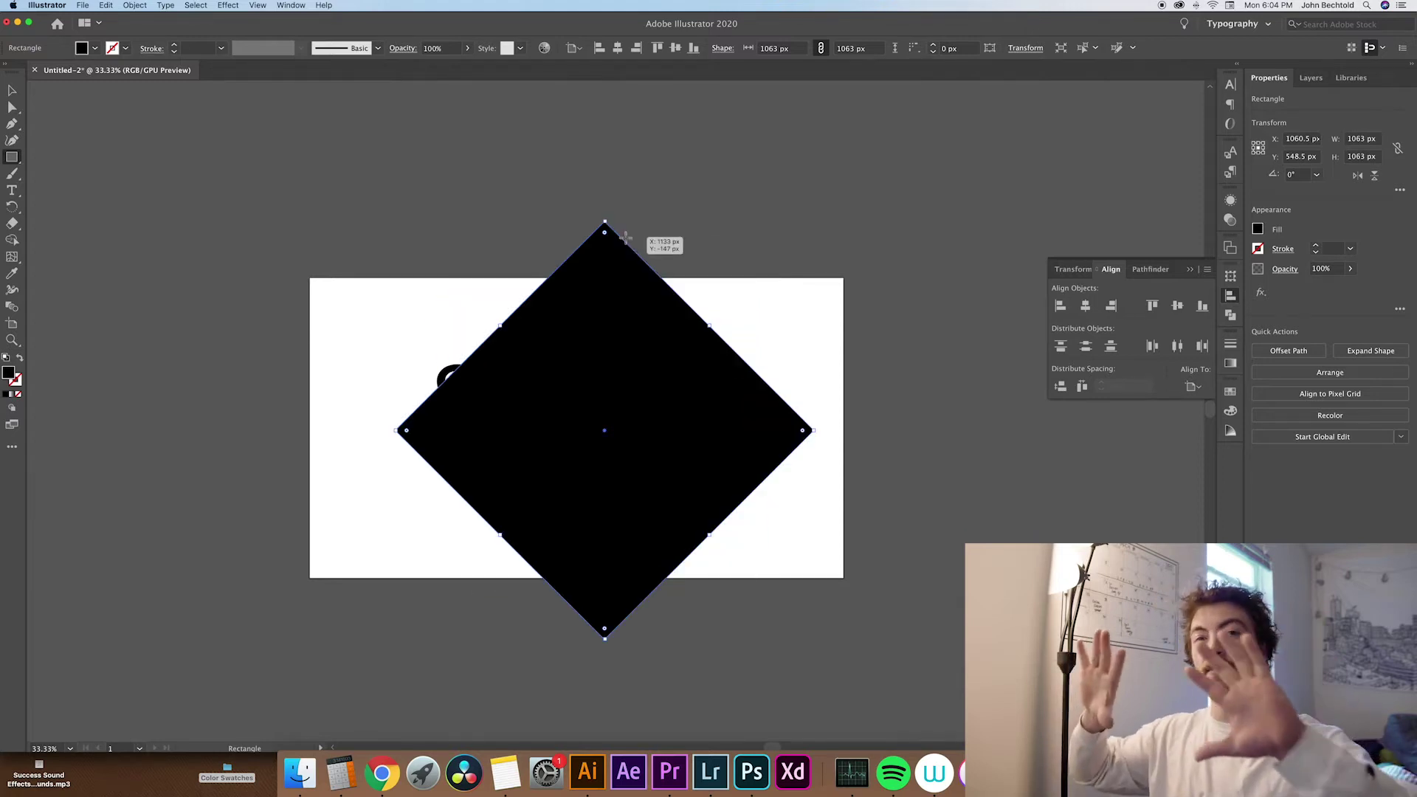
click(12, 90)
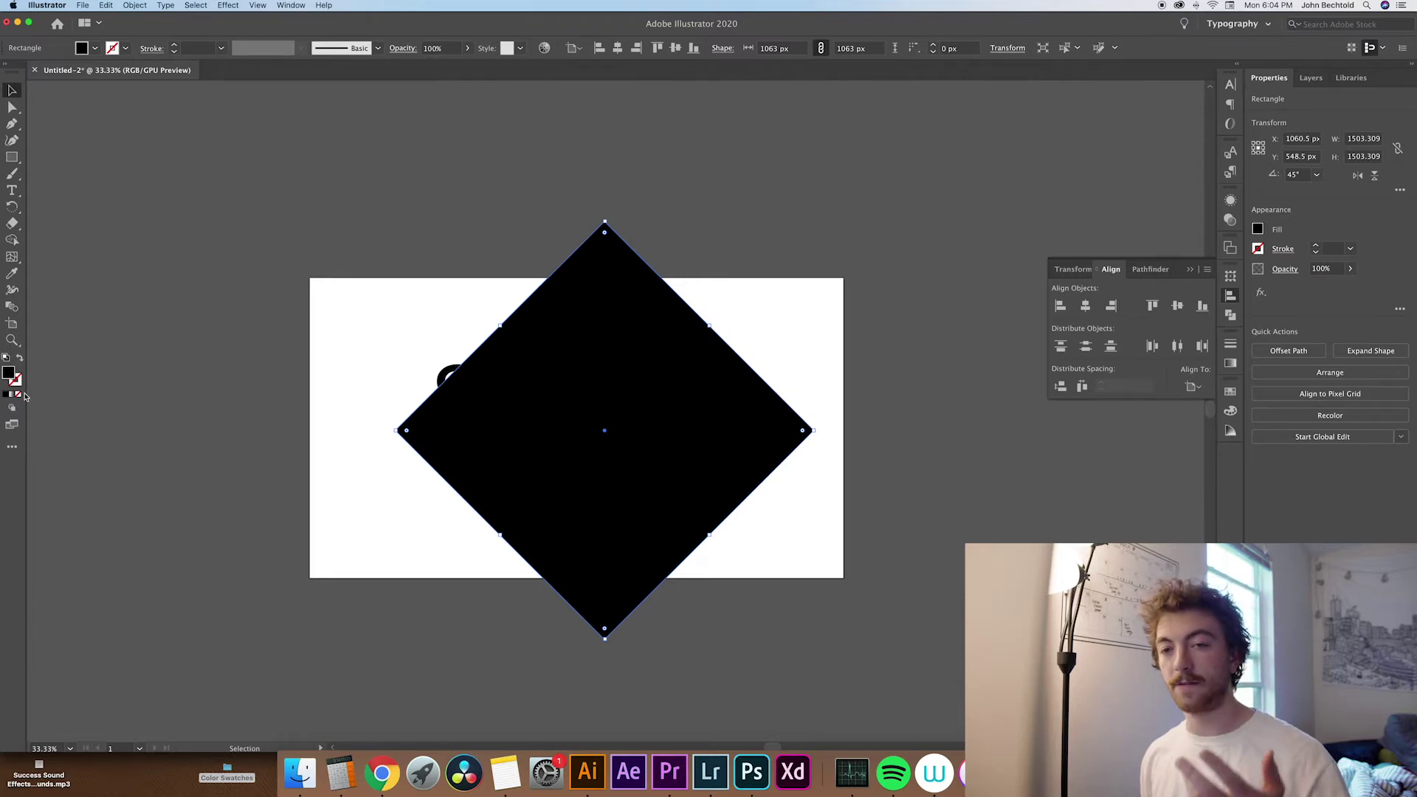
click(19, 394)
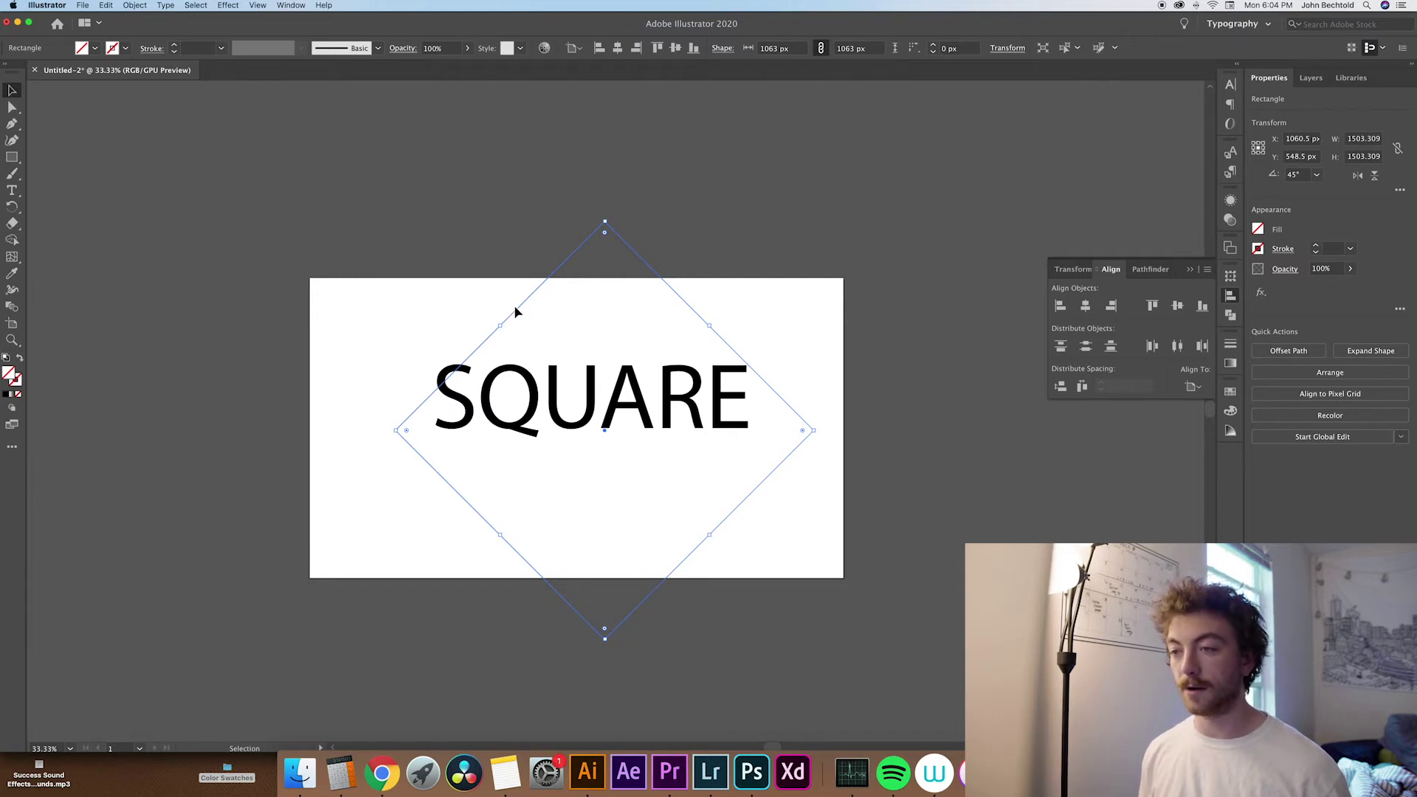
drag(517, 304, 534, 541)
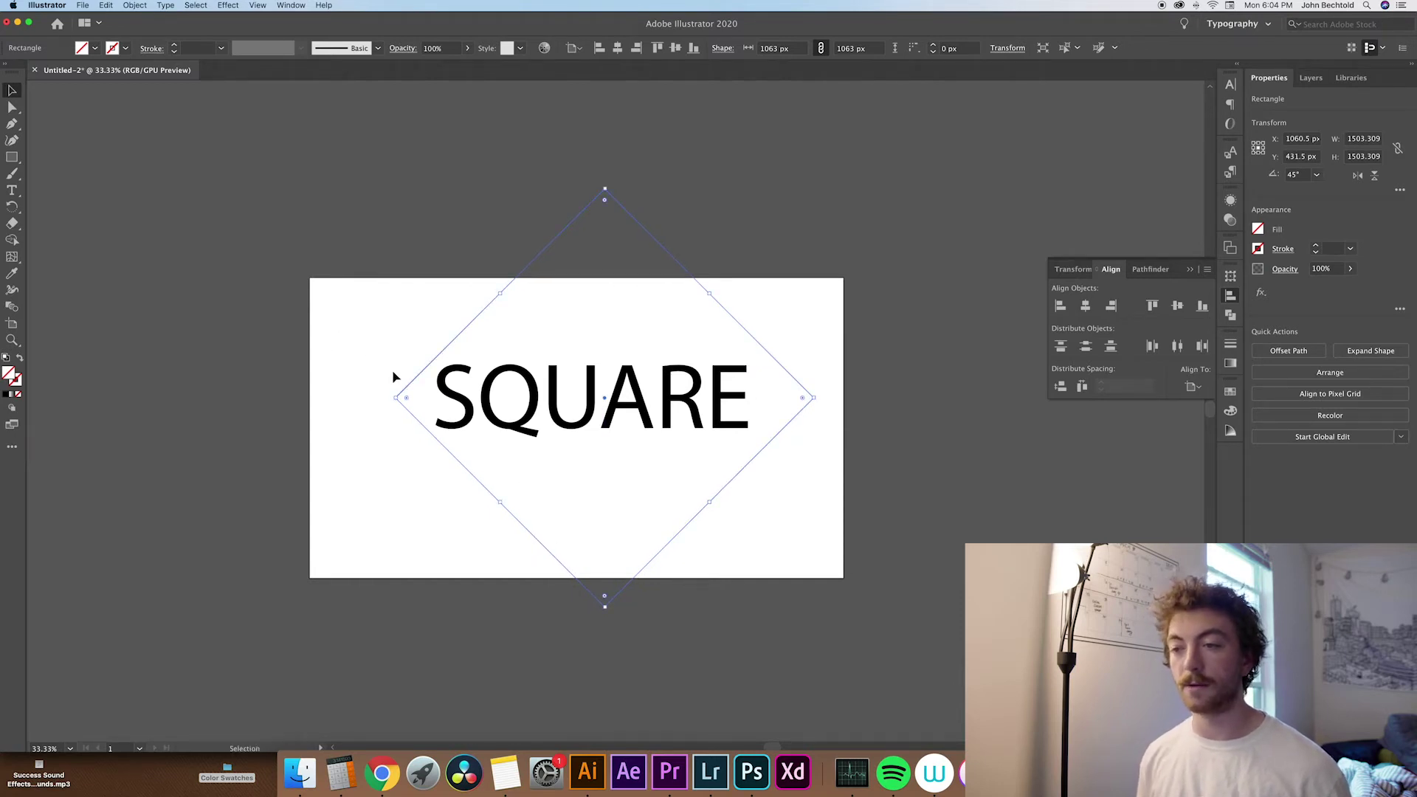
Warp the SQUARE text into the diamond with Object > Envelope Distort
drag(381, 316, 498, 537)
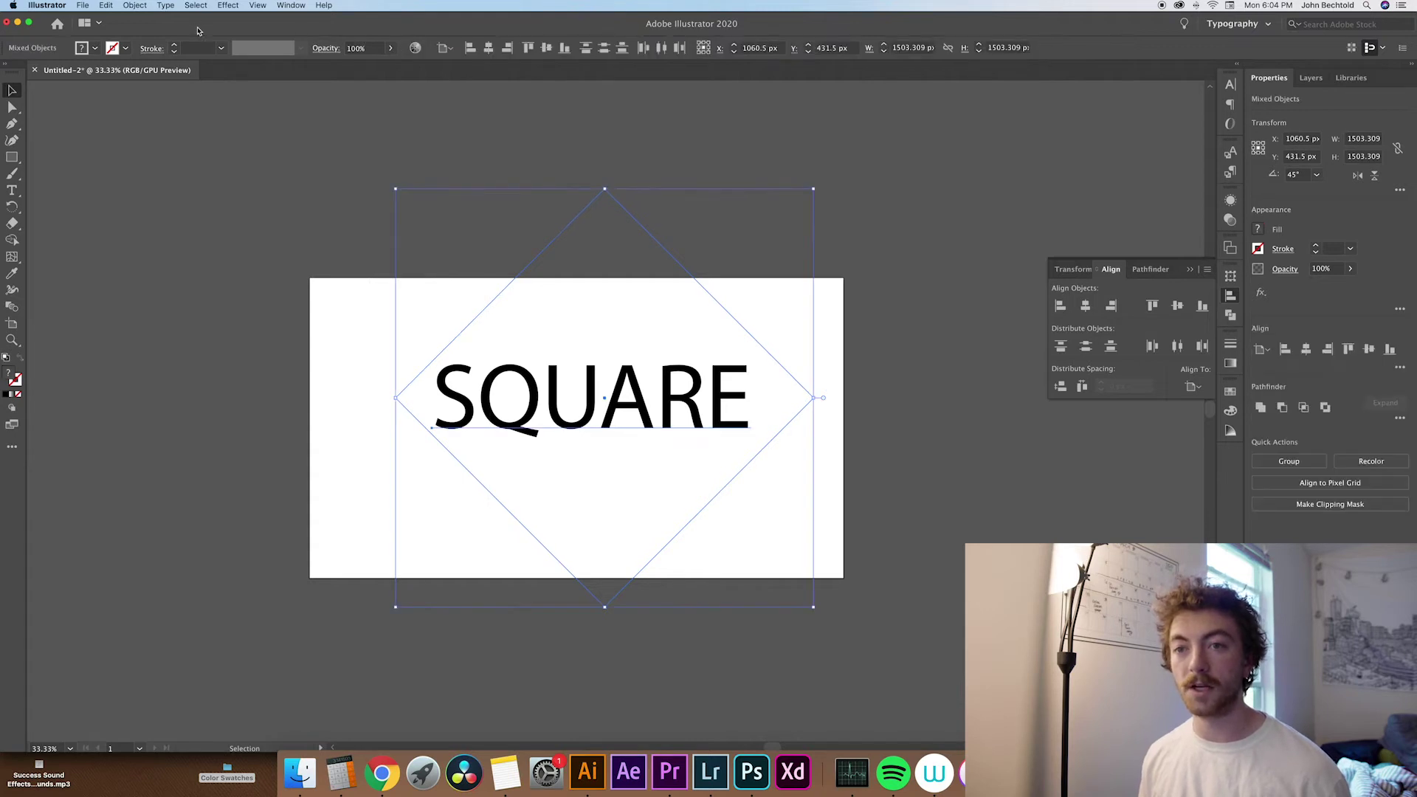
click(136, 5)
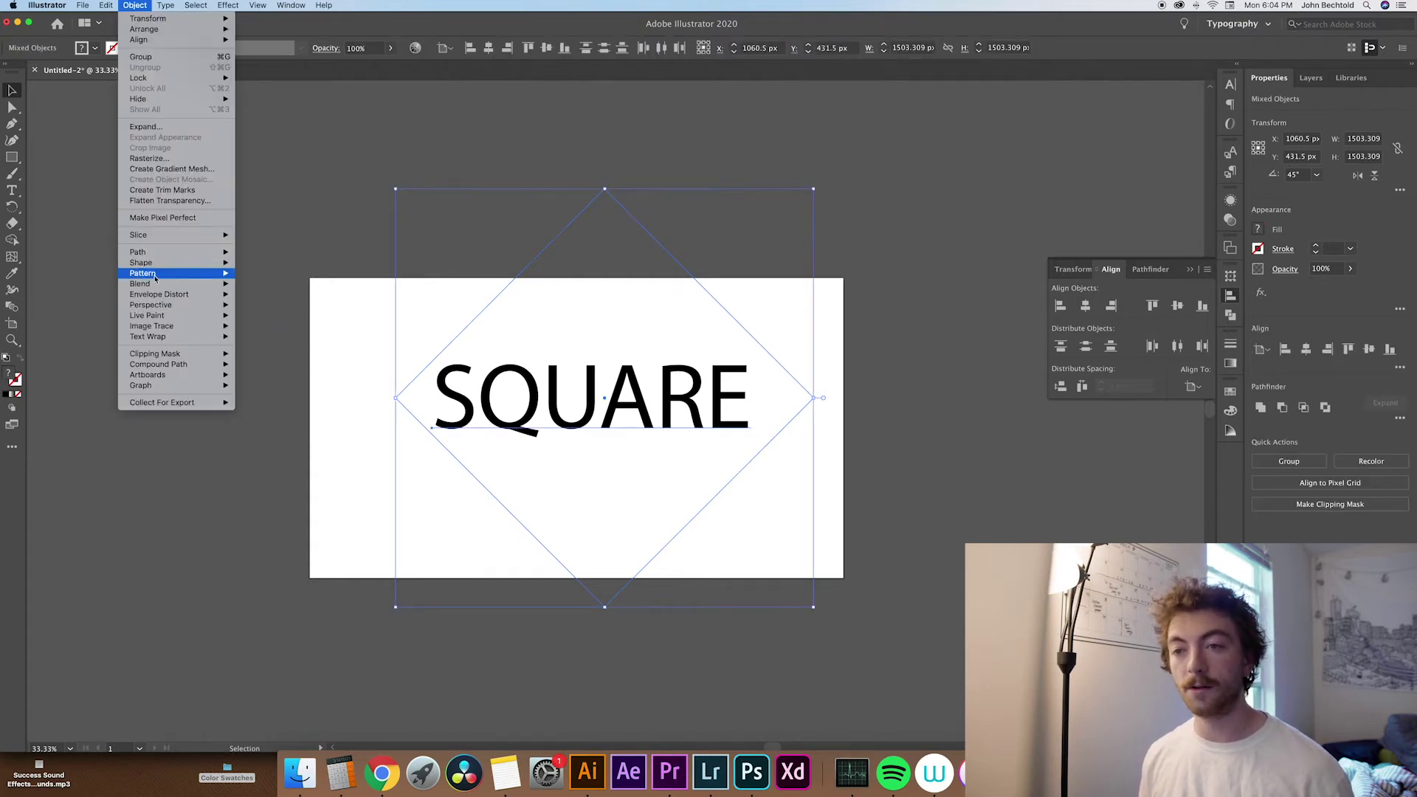
mouse_move(192, 294)
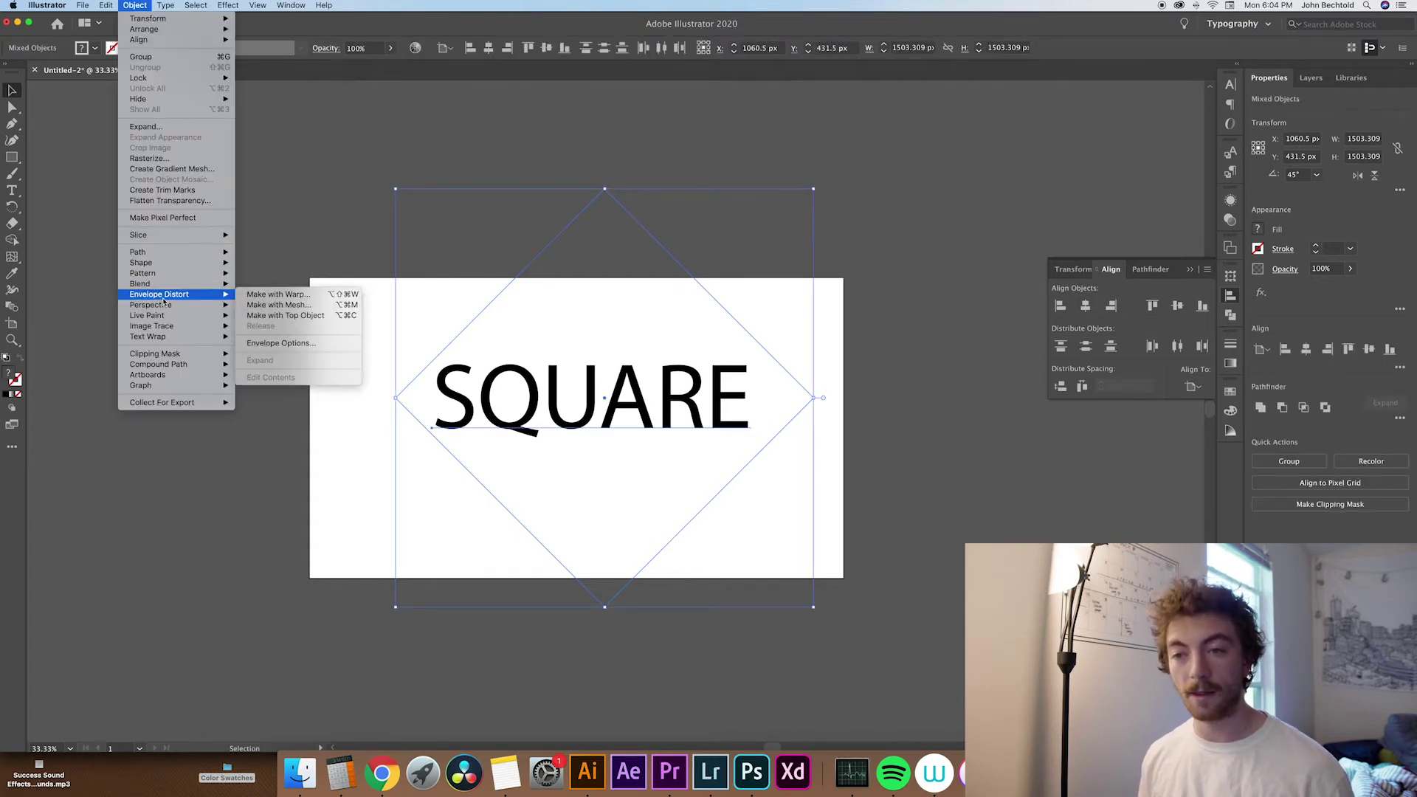
click(293, 320)
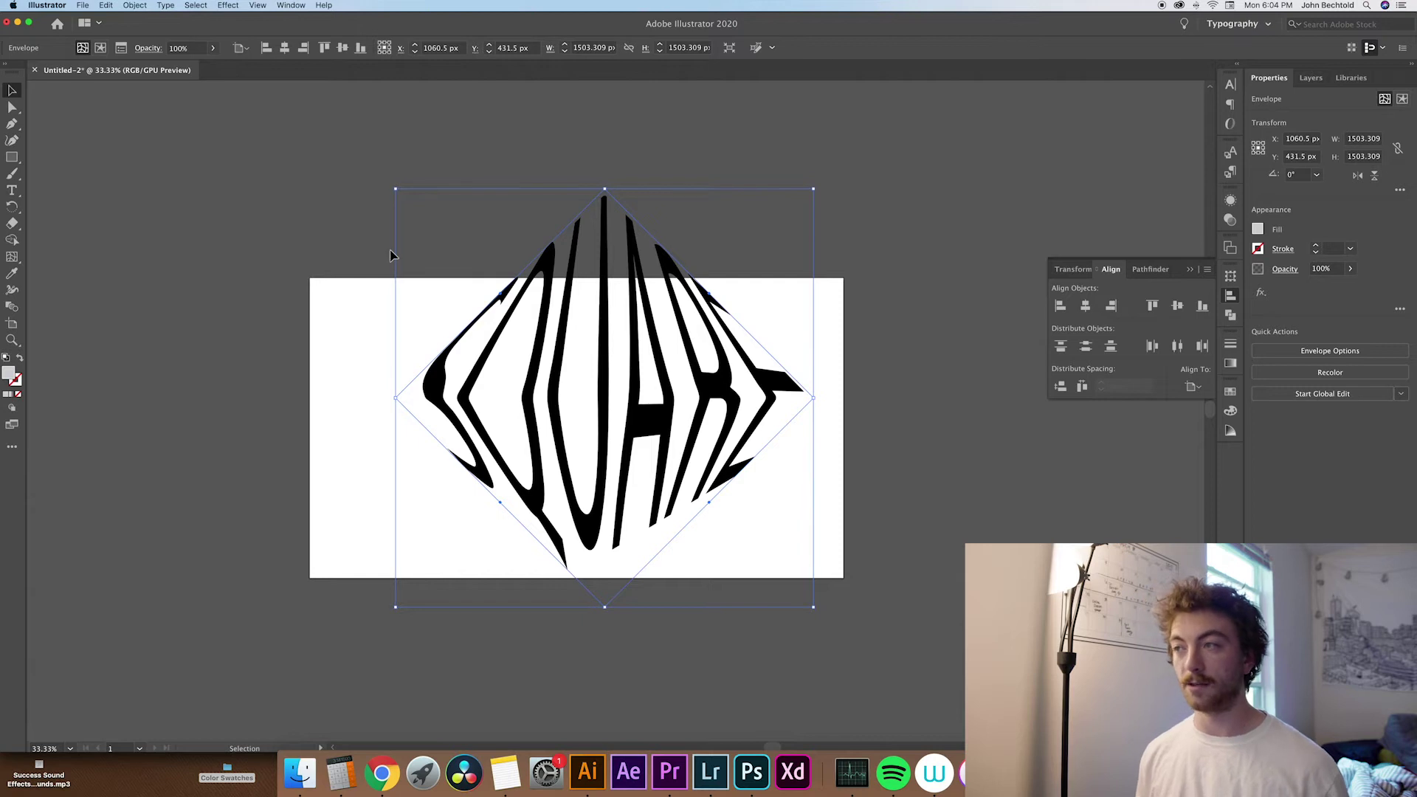
Shrink the warped SQUARE and move it up-left, partly off the artboard, then paste new text
drag(813, 188, 702, 300)
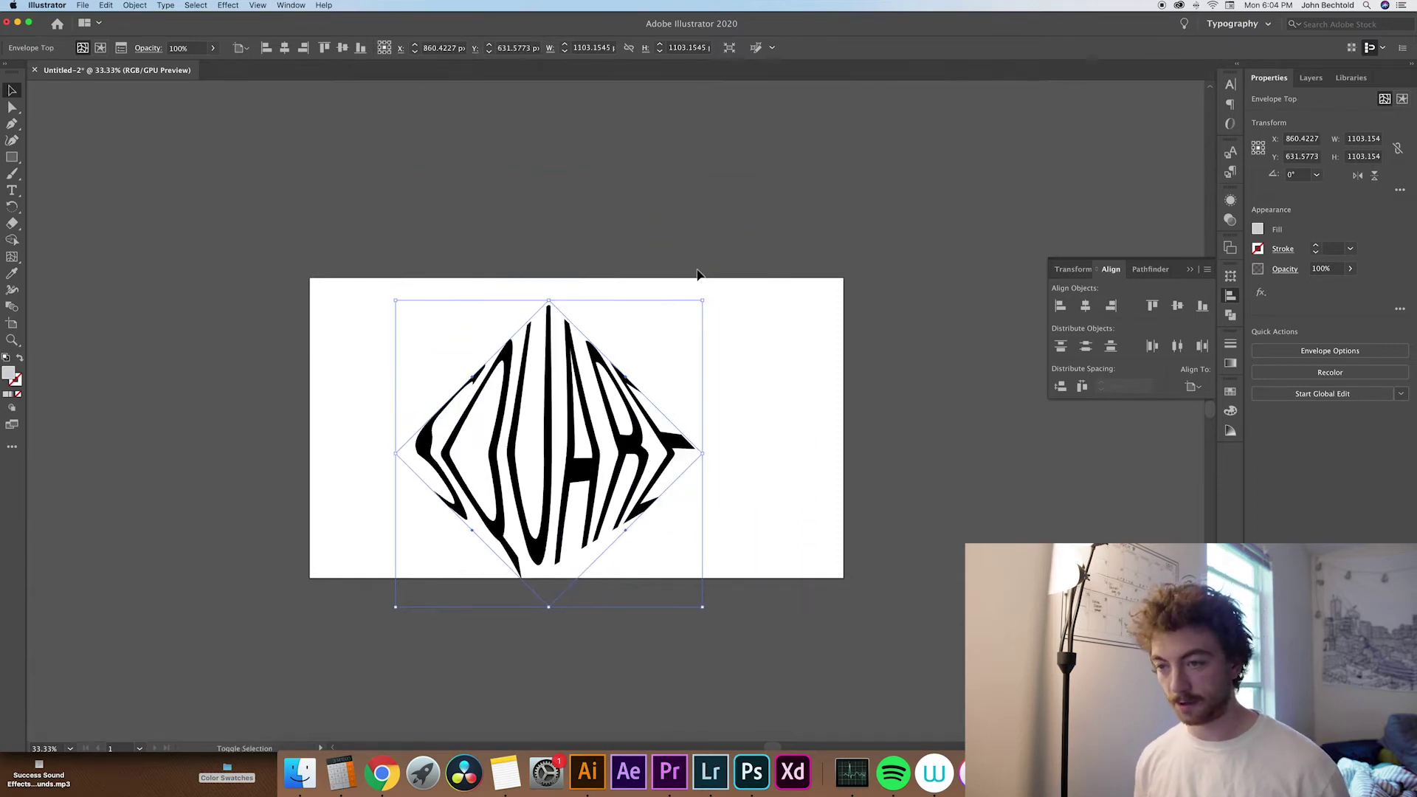
drag(519, 459, 457, 426)
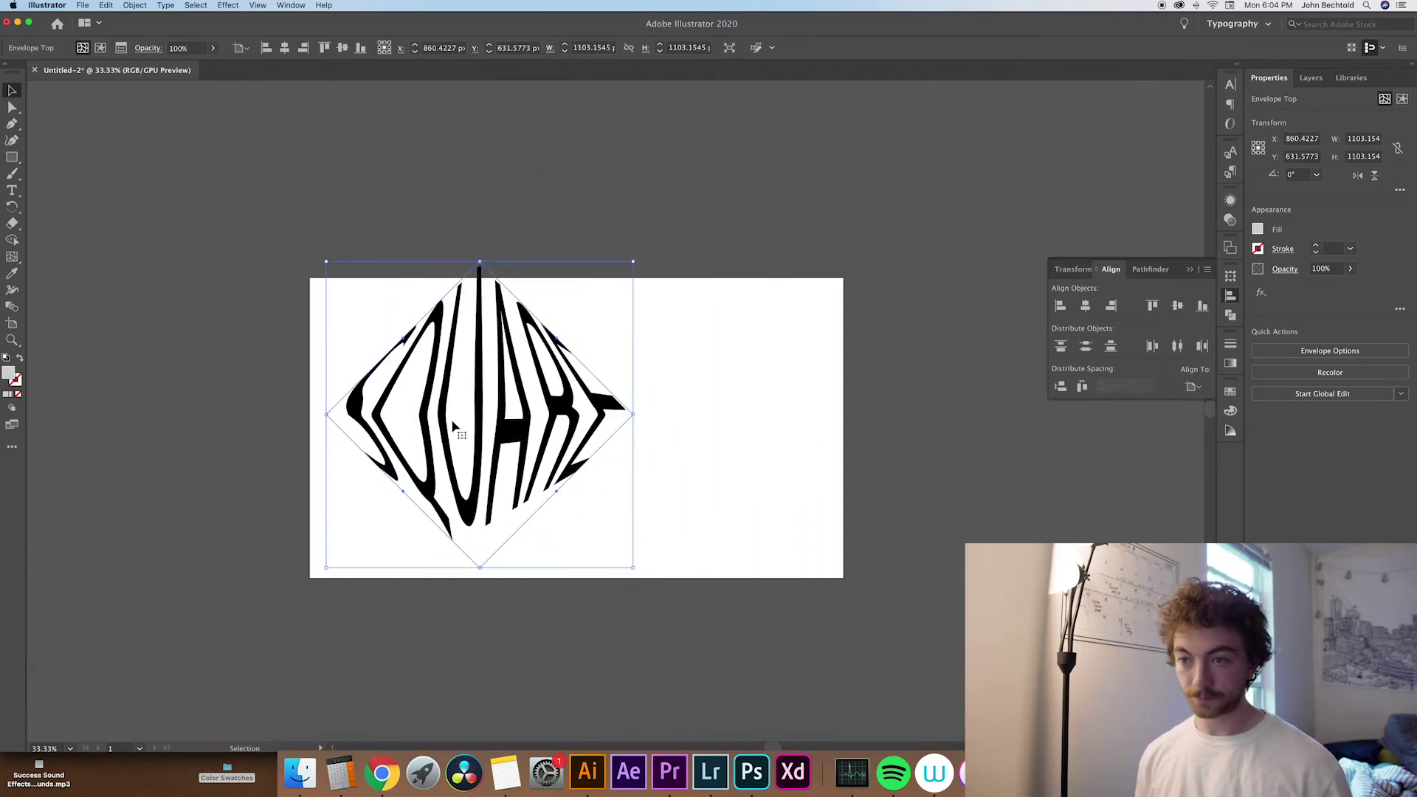
click(699, 385)
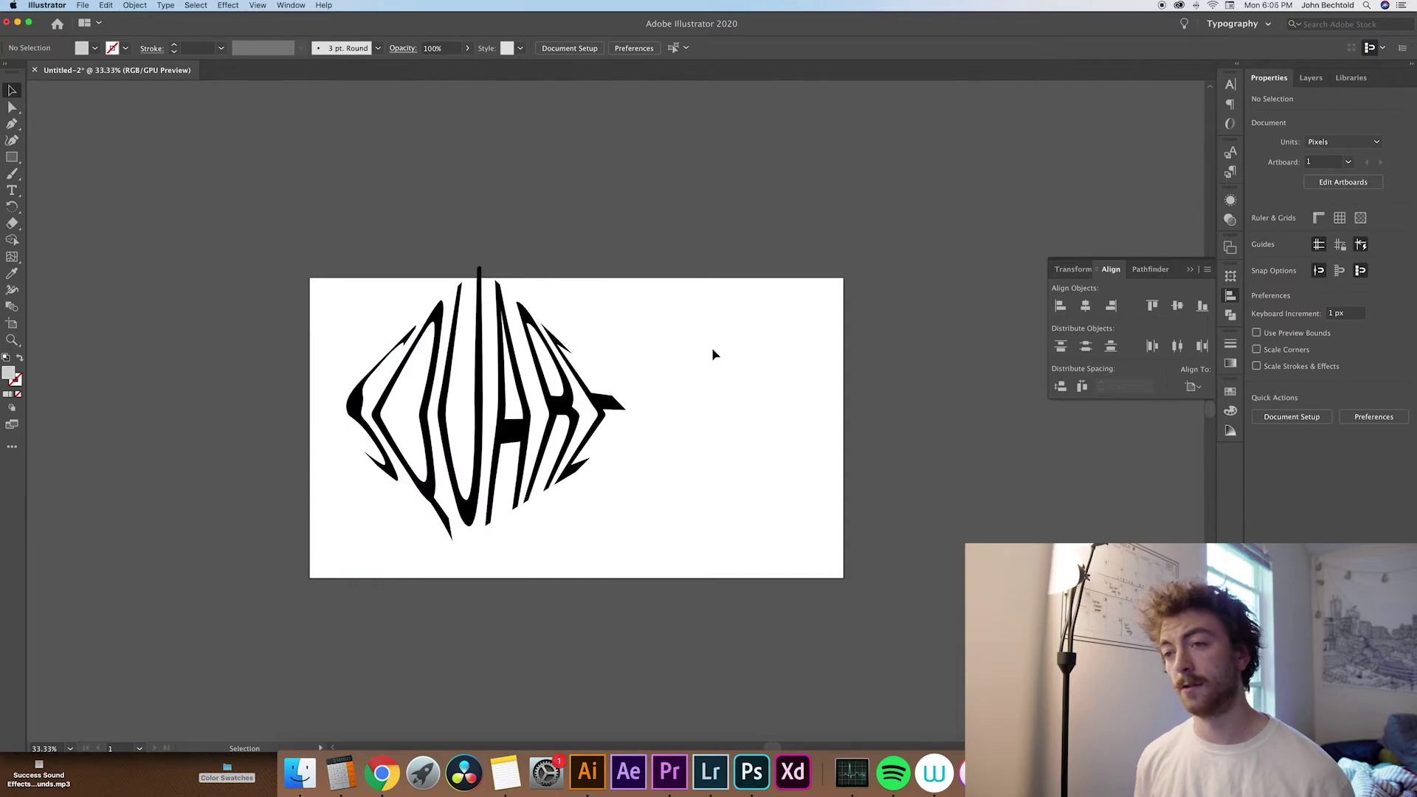
click(473, 389)
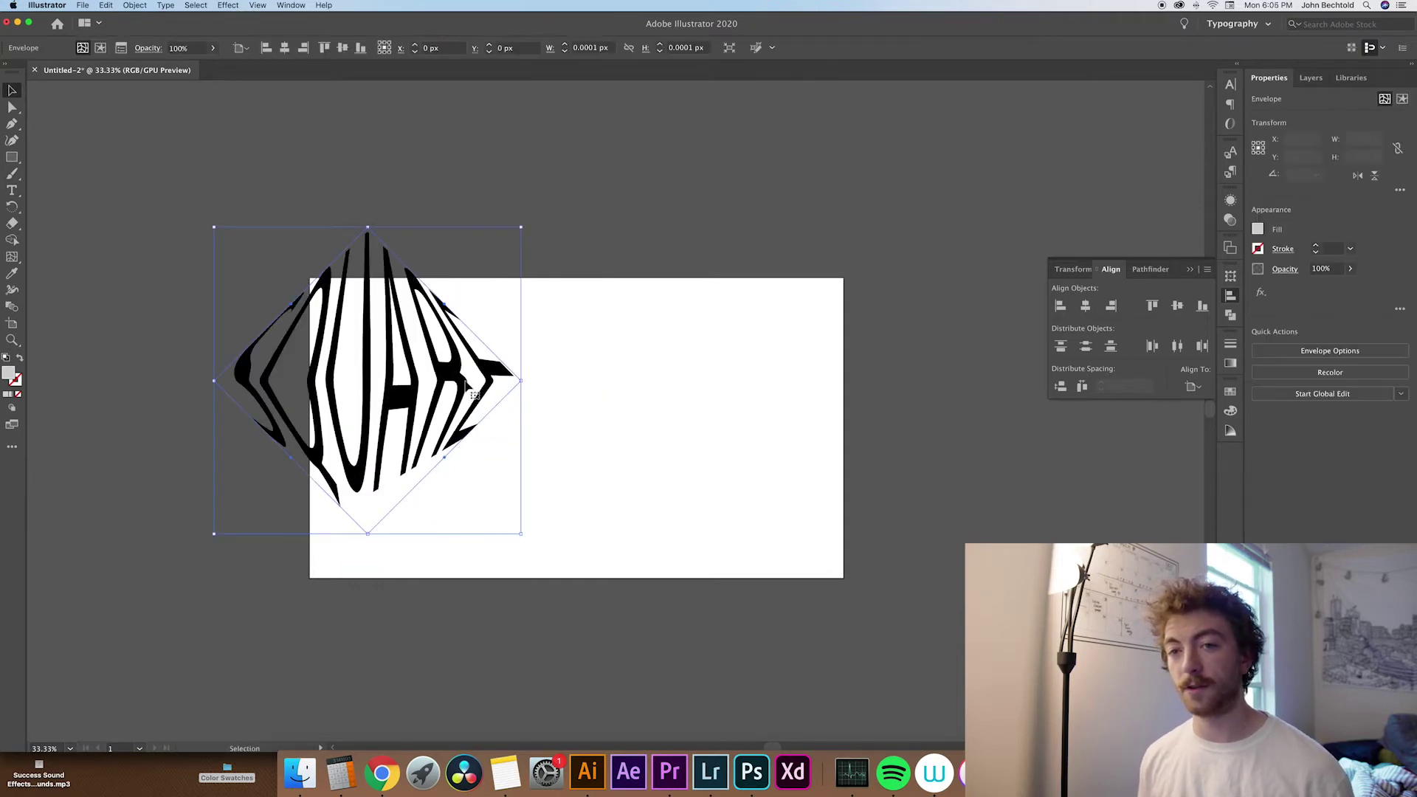
drag(380, 347, 293, 331)
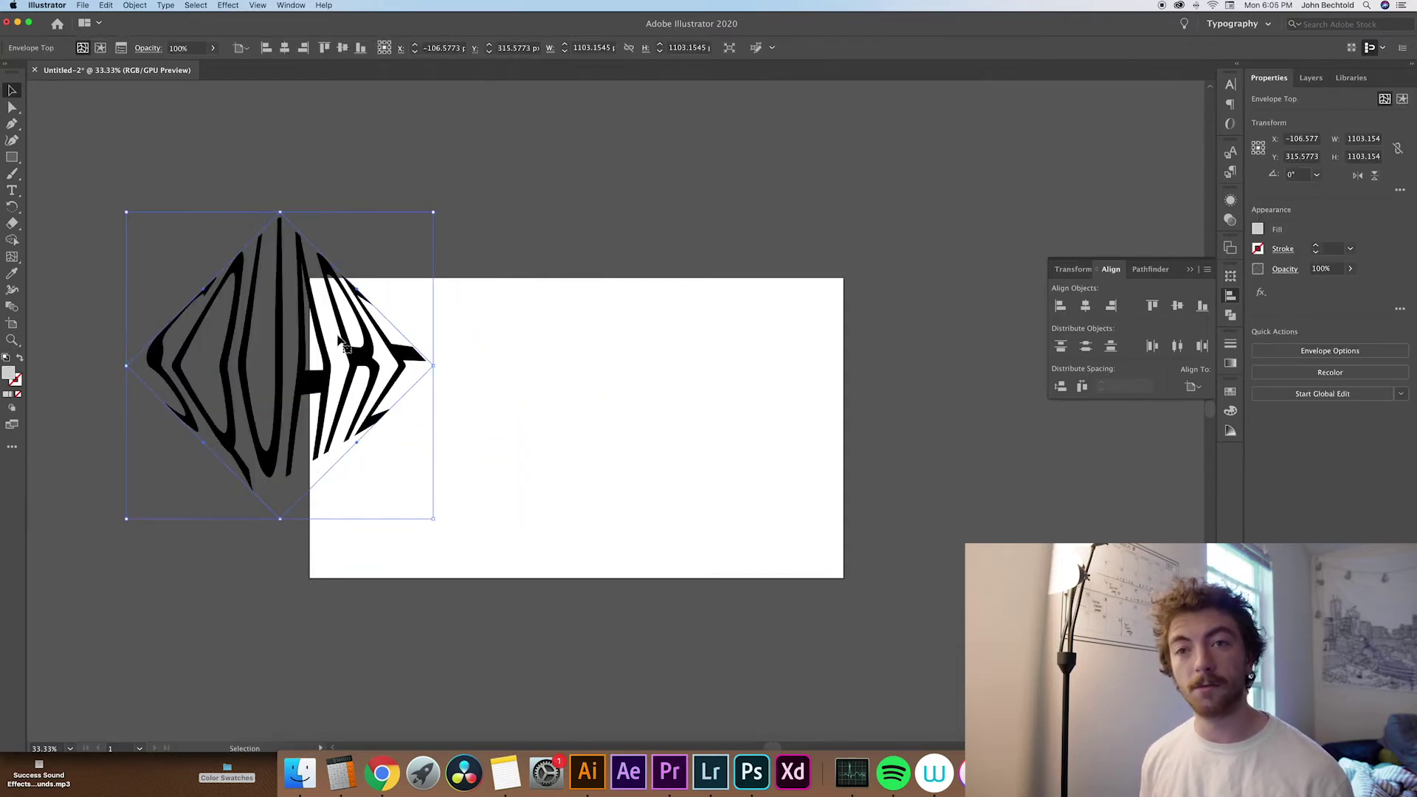
click(557, 356)
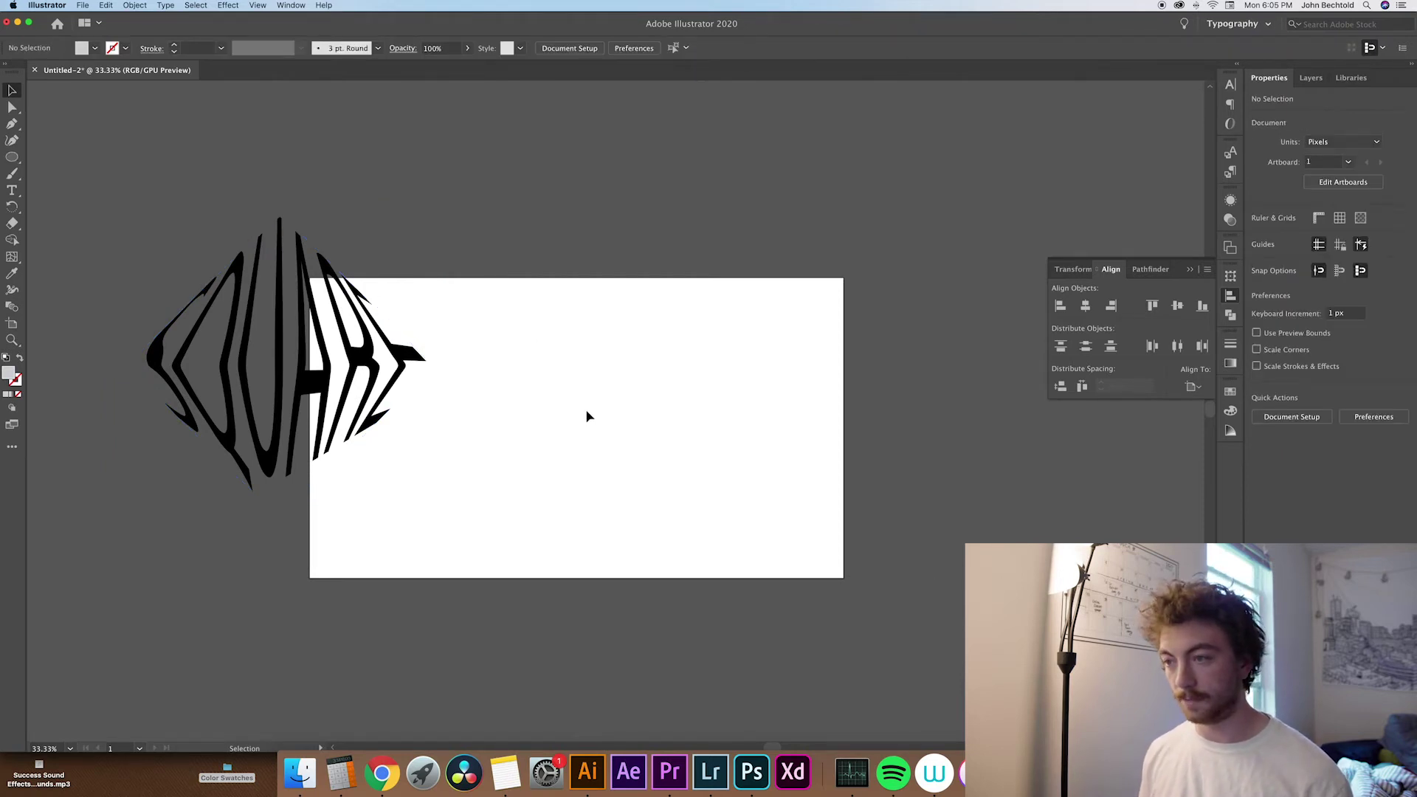
key(super+v)
Scale ELIPSE to about 404 pt in the Cheee font, and move SQUARE further left
drag(590, 411, 886, 527)
drag(776, 490, 687, 425)
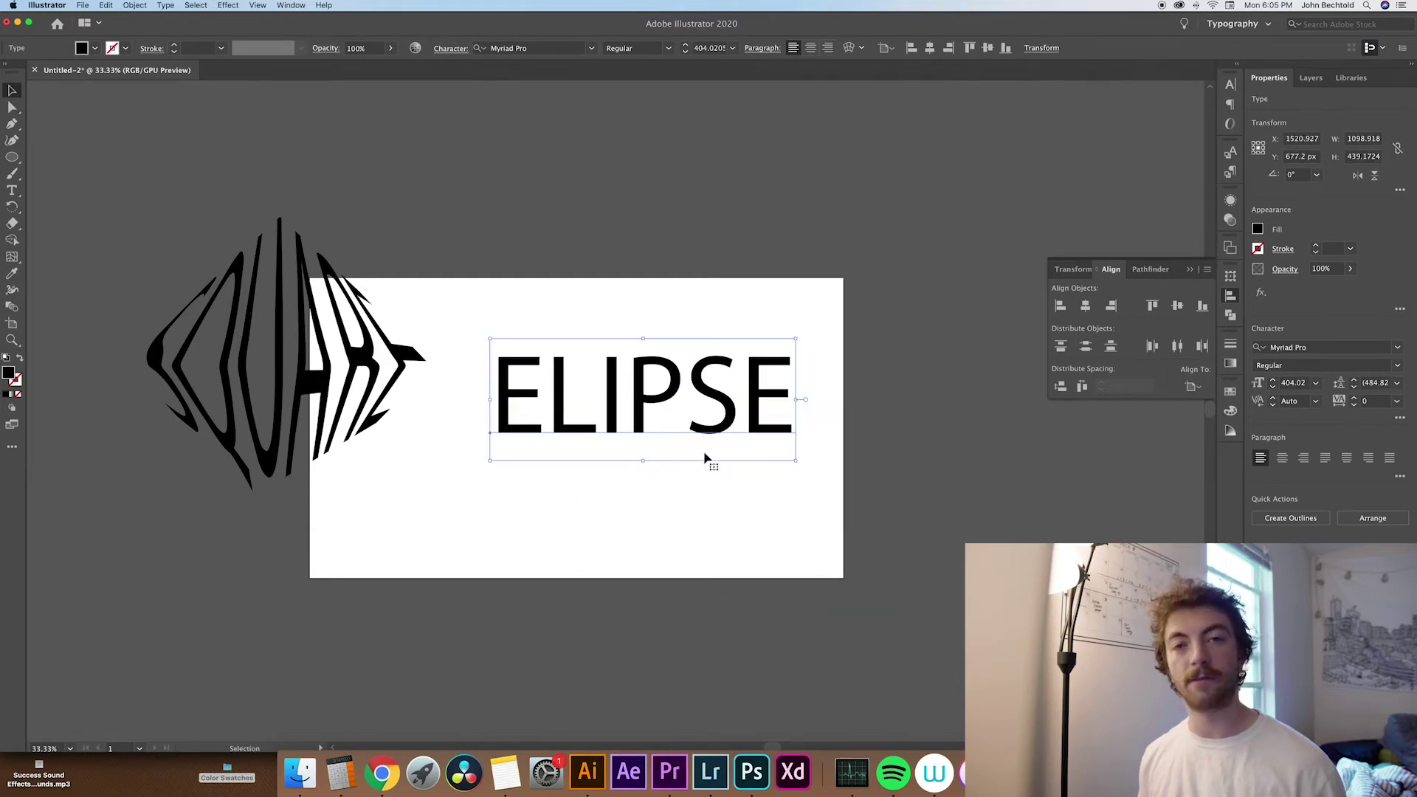
click(1397, 347)
scroll(1234, 520, down, 10)
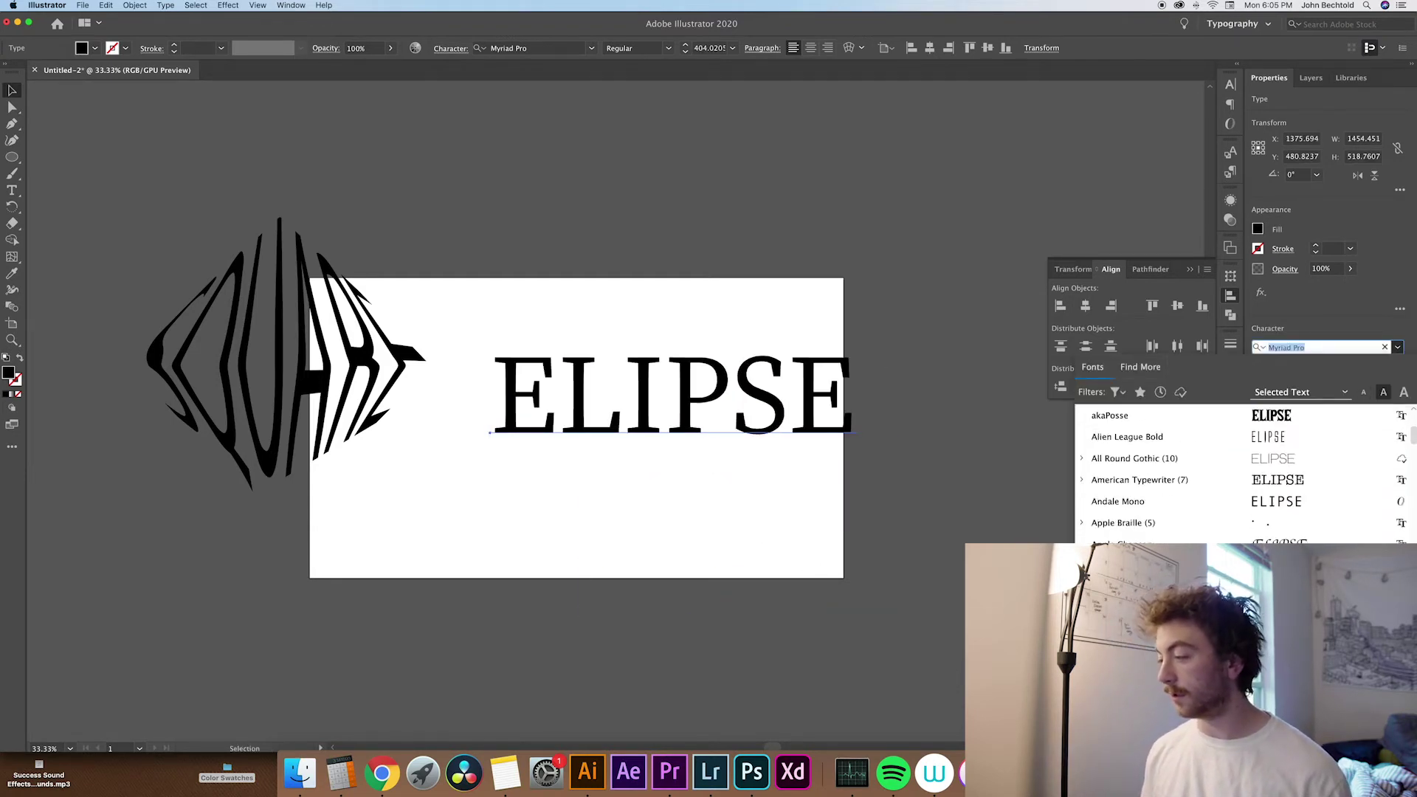
scroll(1240, 473, down, 5)
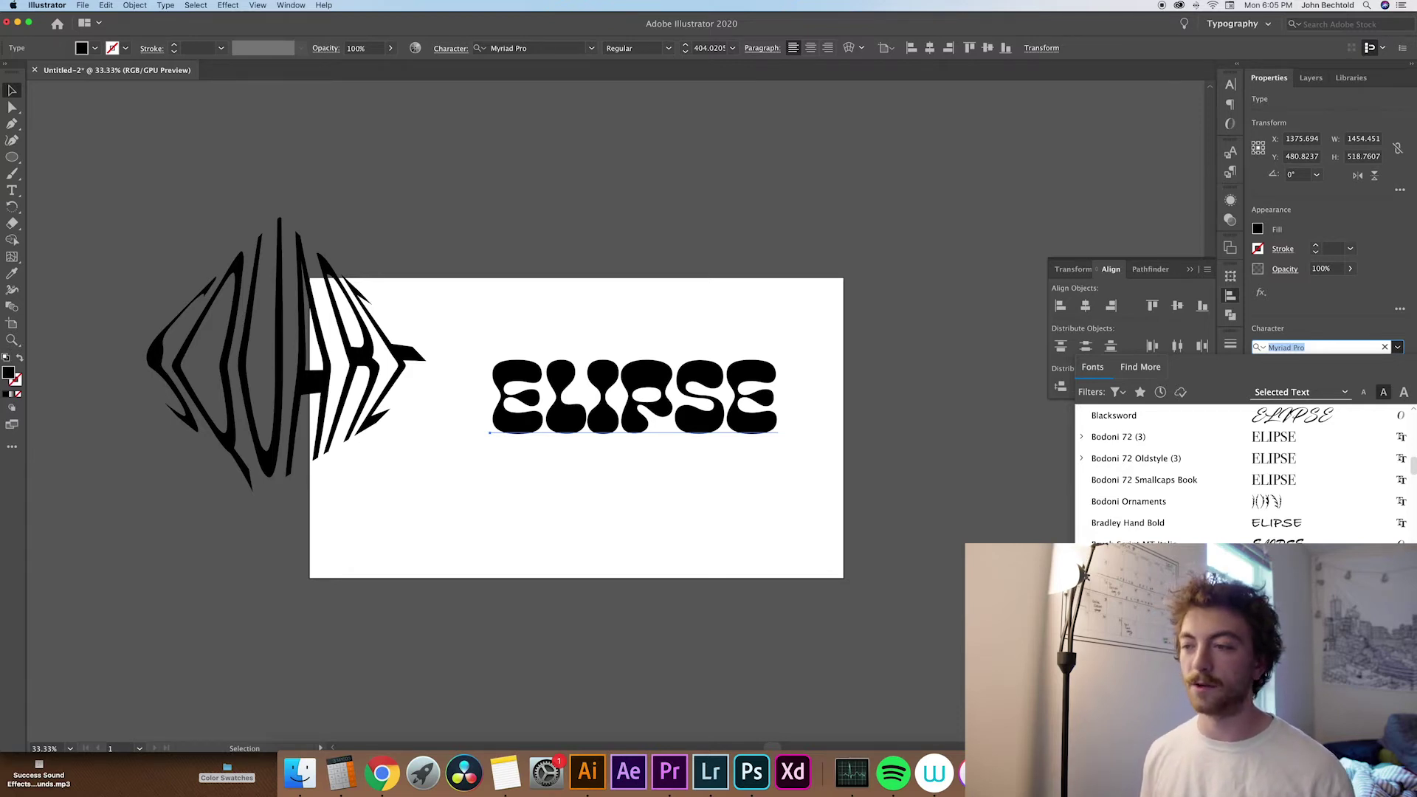
key(Return)
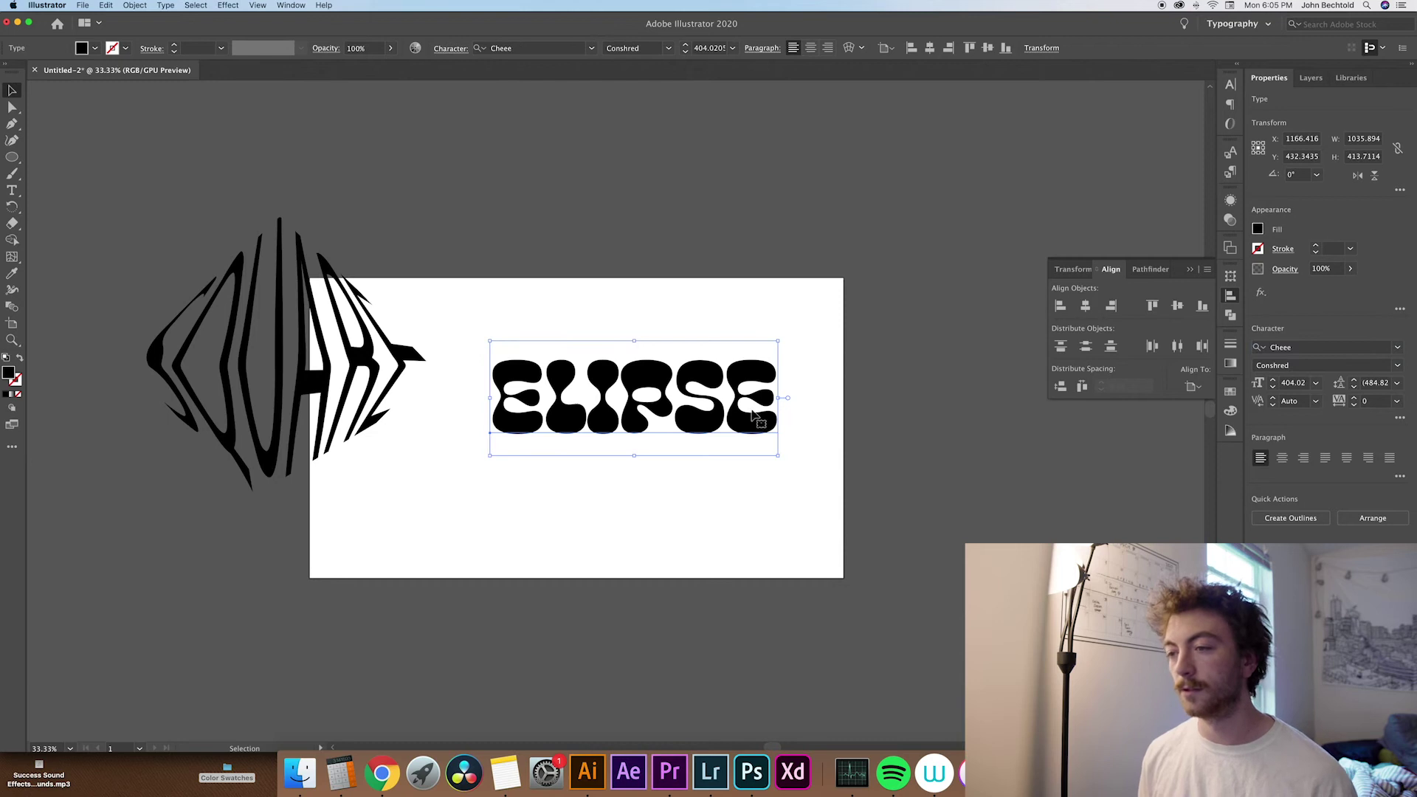
drag(734, 423, 731, 438)
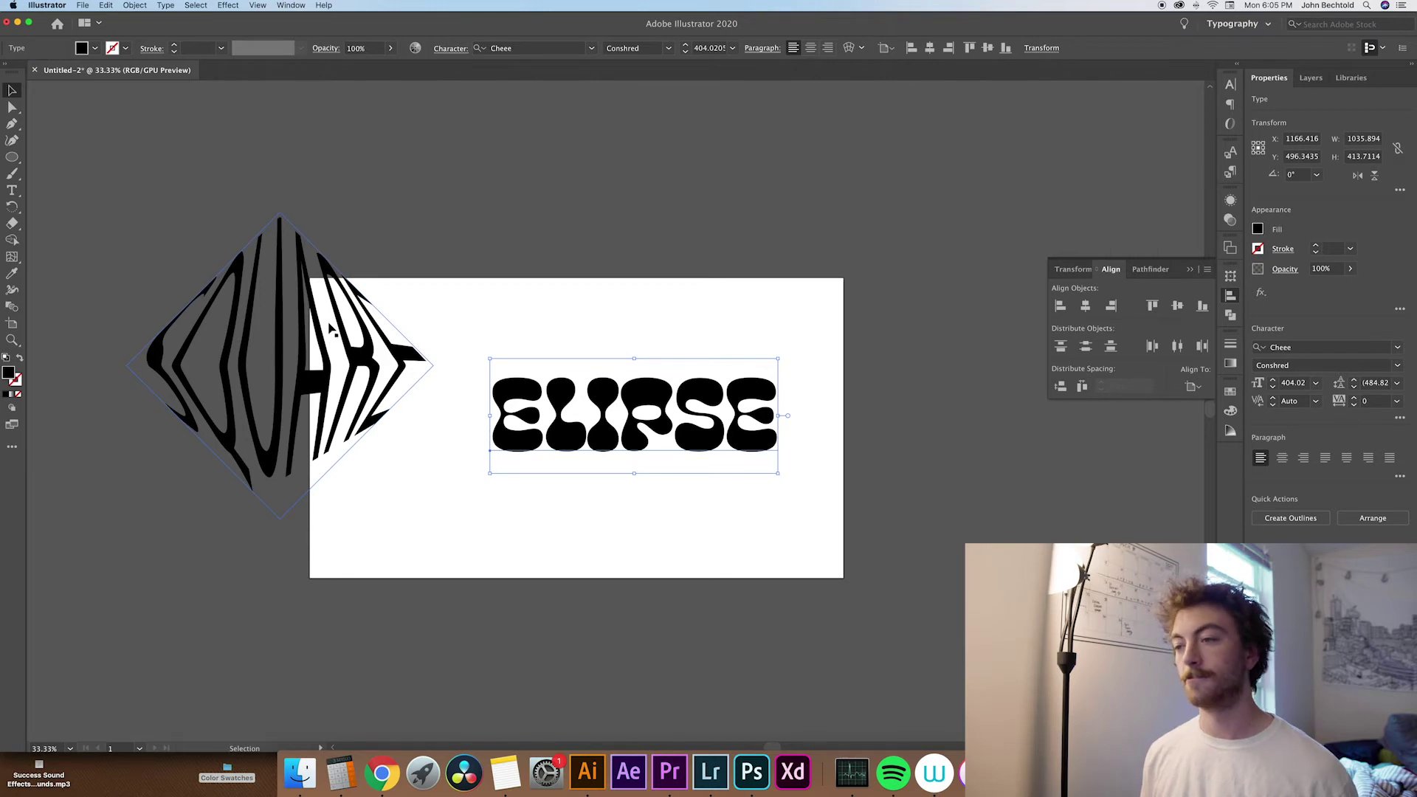
drag(325, 332, 245, 328)
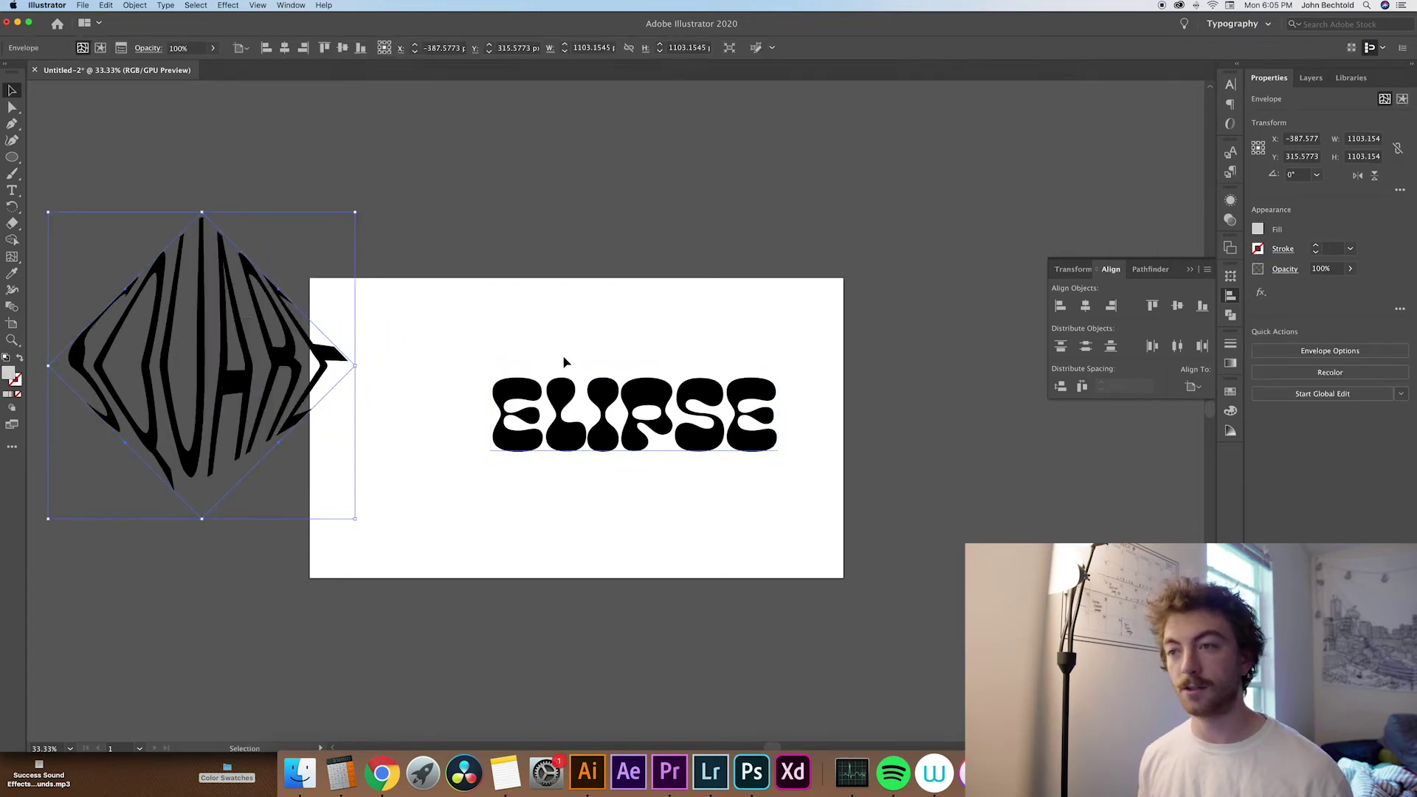
Draw a 1441 px circle over ELIPSE, remove its fill, and select it together with the text
click(12, 156)
drag(470, 194, 872, 594)
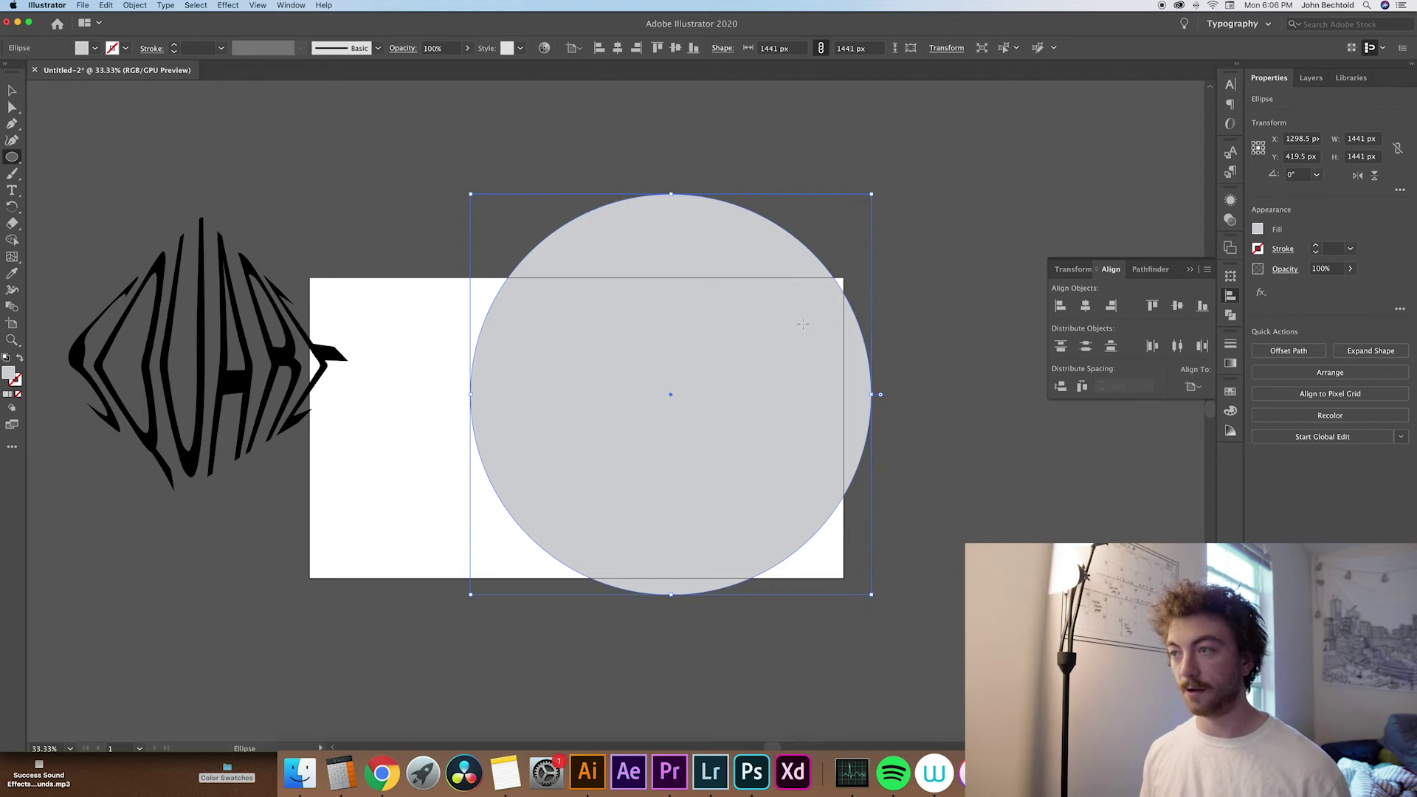
key(v)
mouse_move(795, 253)
mouse_down()
mouse_move(768, 270)
mouse_move(781, 272)
mouse_up()
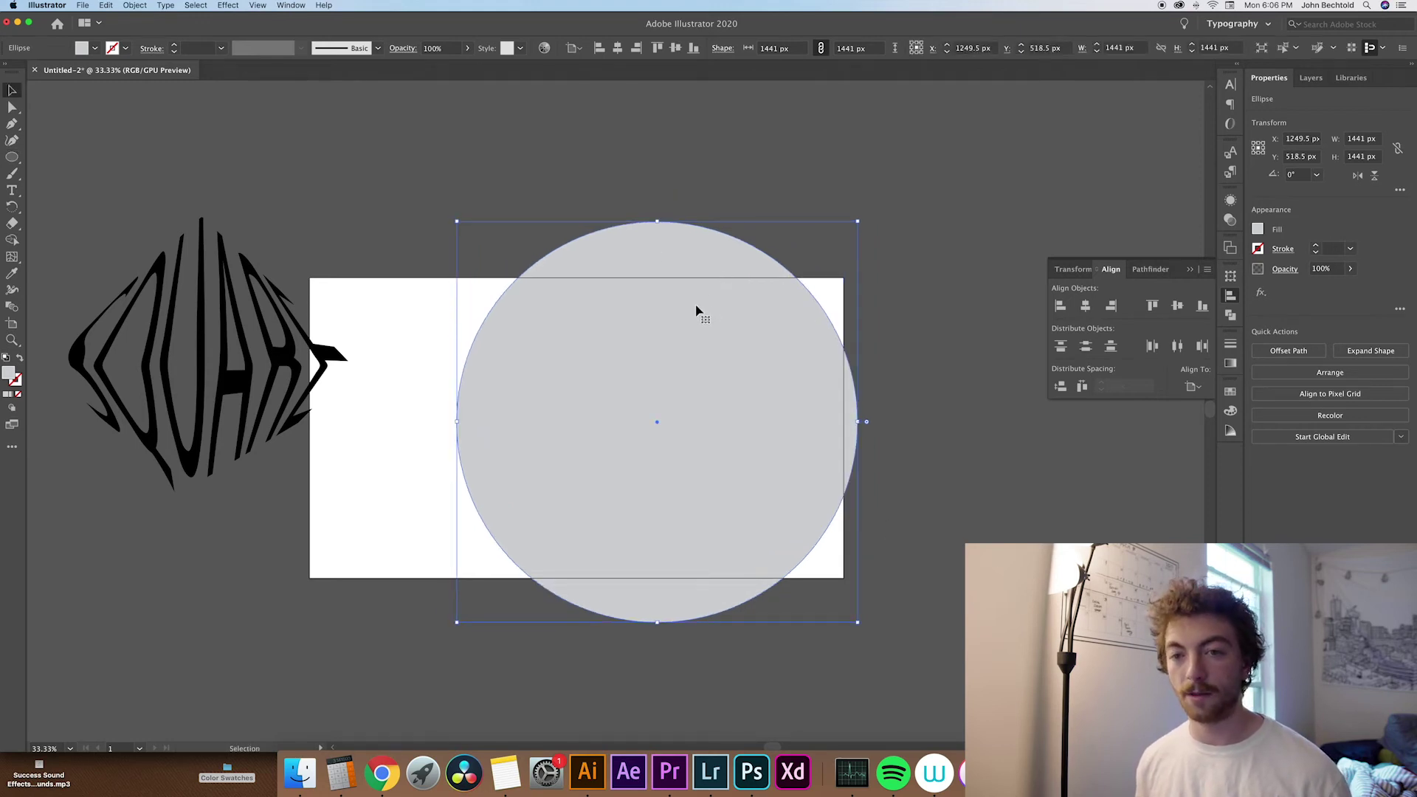
click(18, 396)
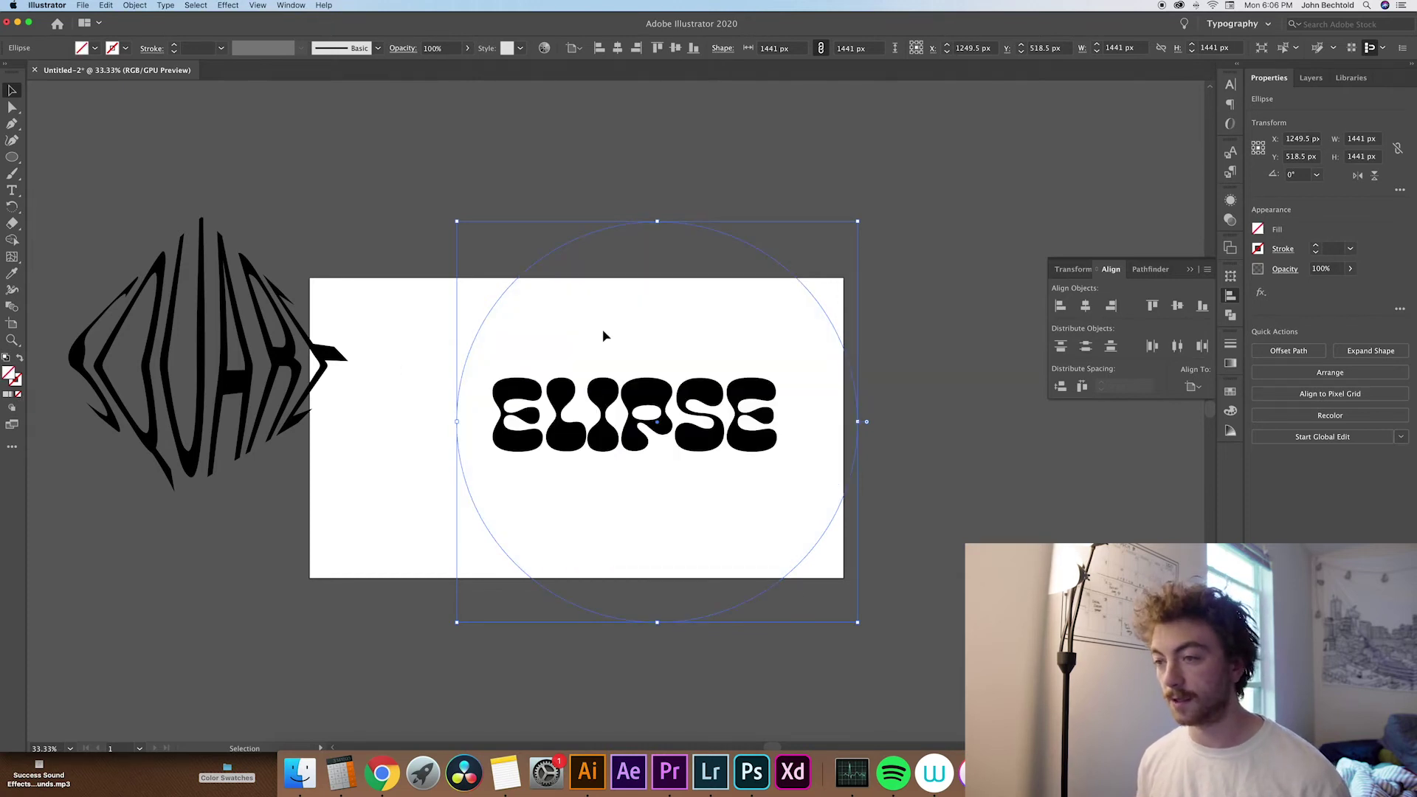
drag(794, 279, 779, 279)
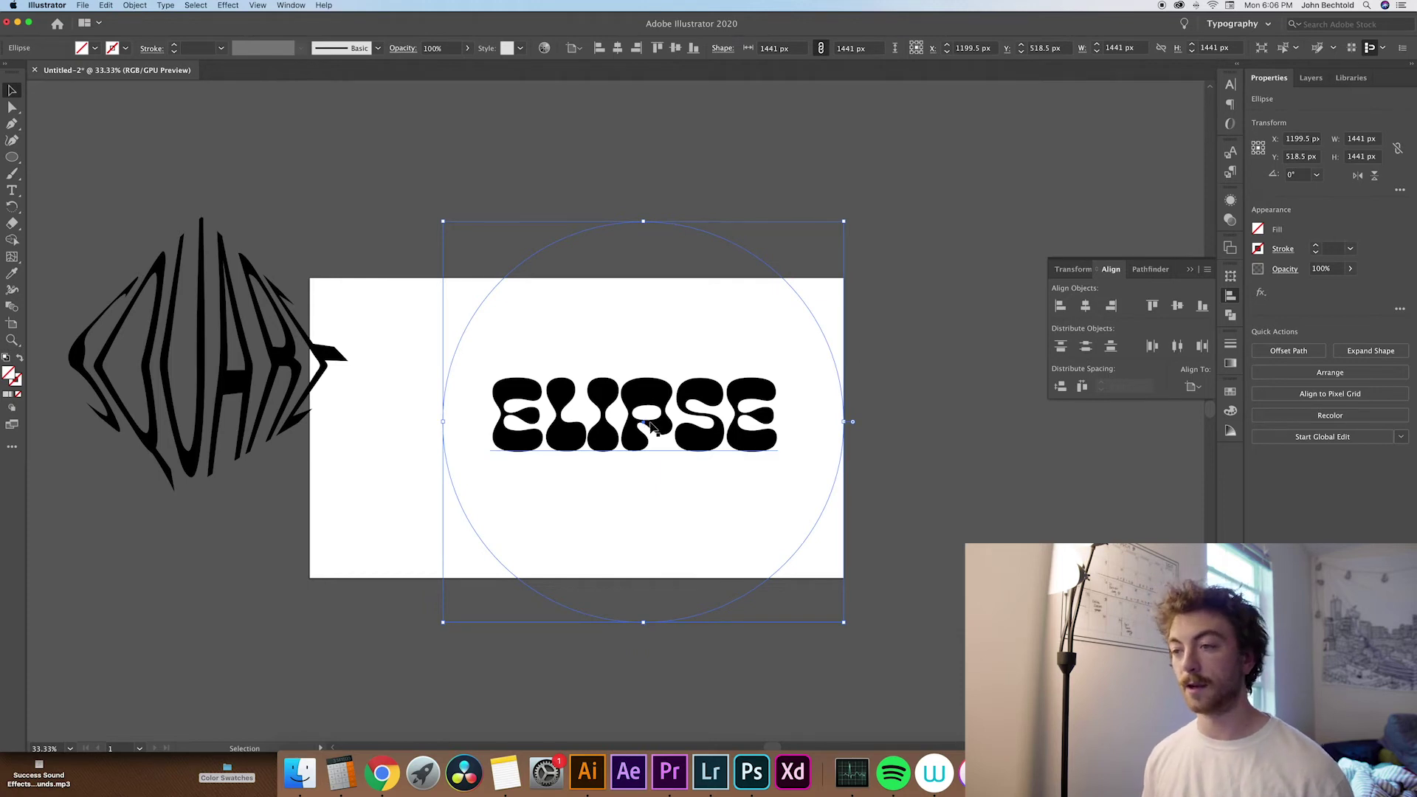
shift+click(620, 441)
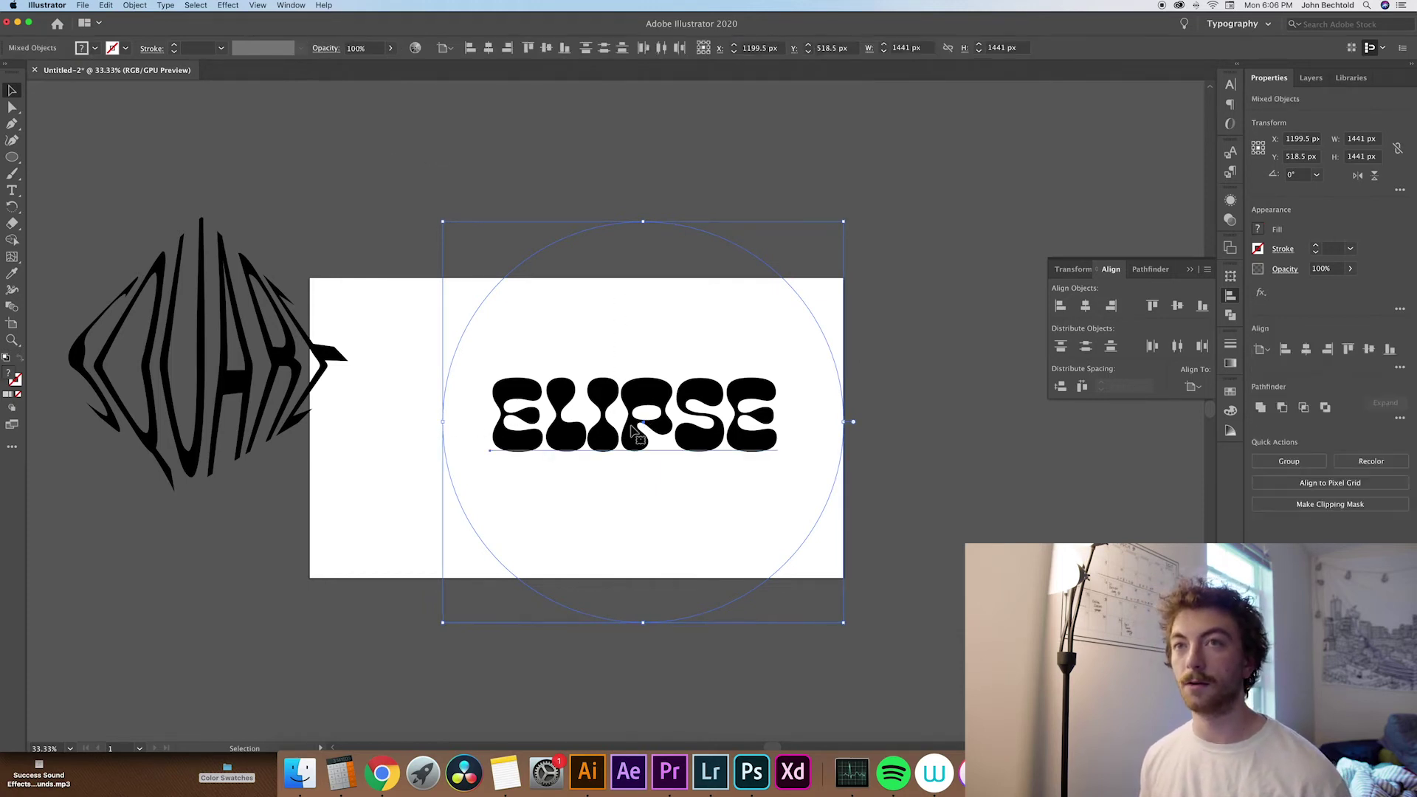
Warp ELIPSE into the circle with Envelope Distort and centre the result on the artboard
click(139, 7)
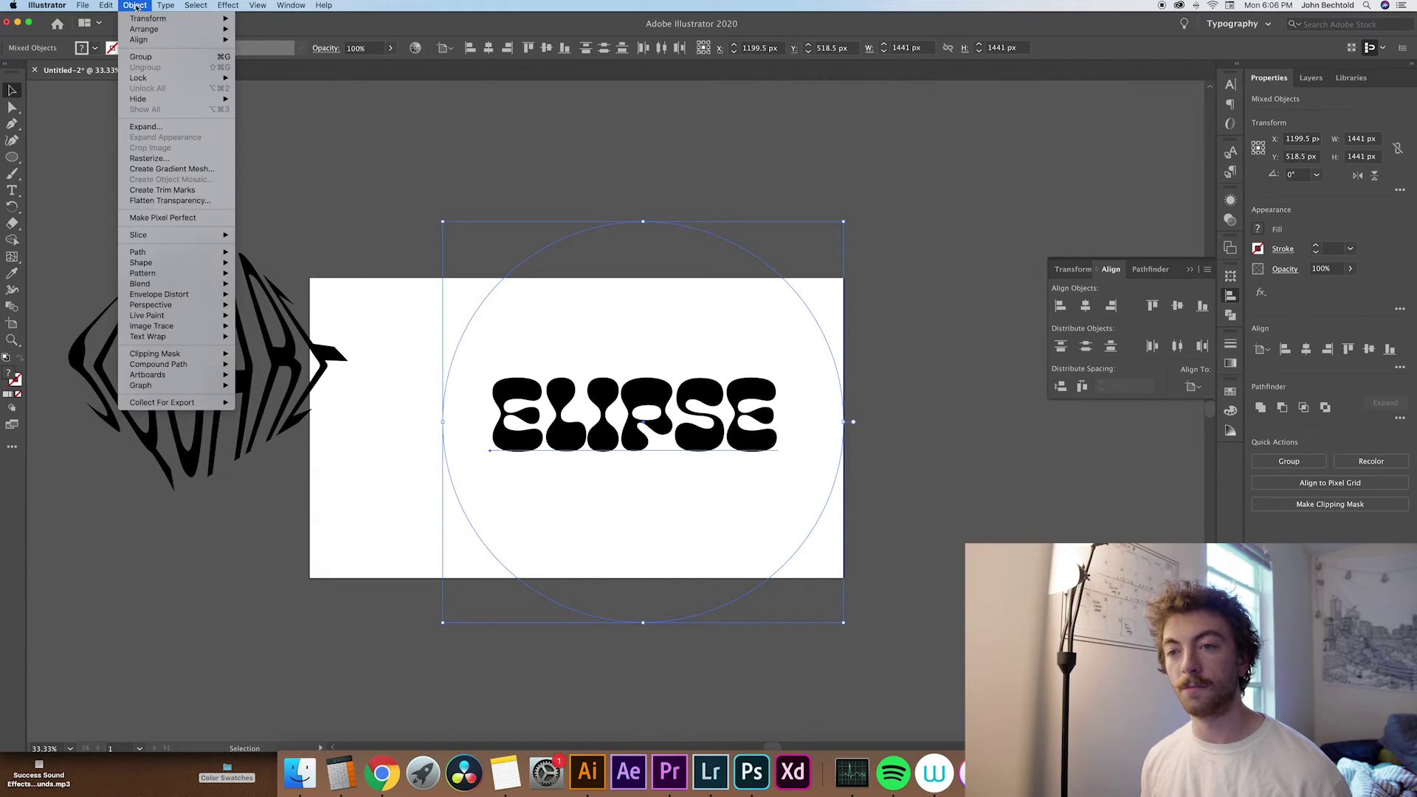
mouse_move(188, 295)
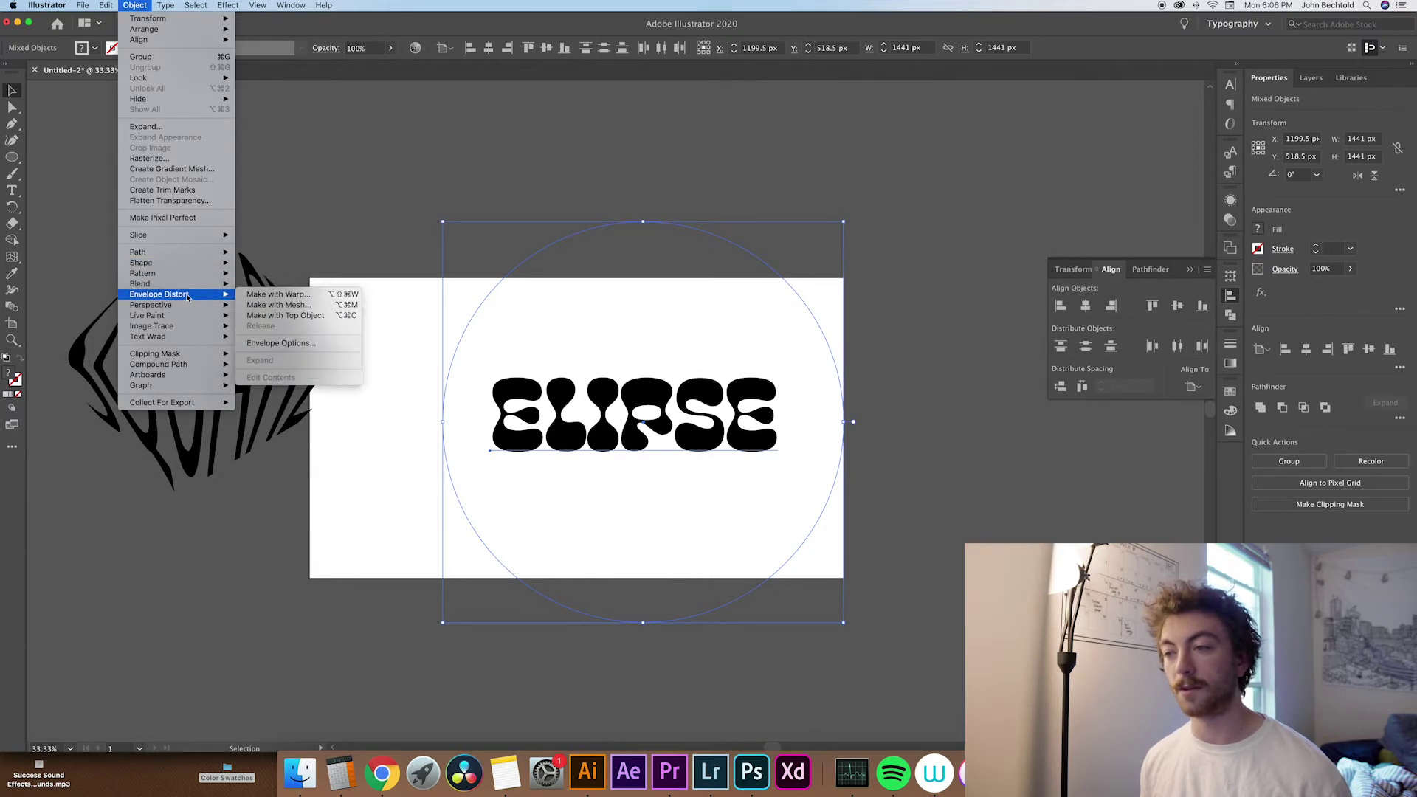
click(292, 316)
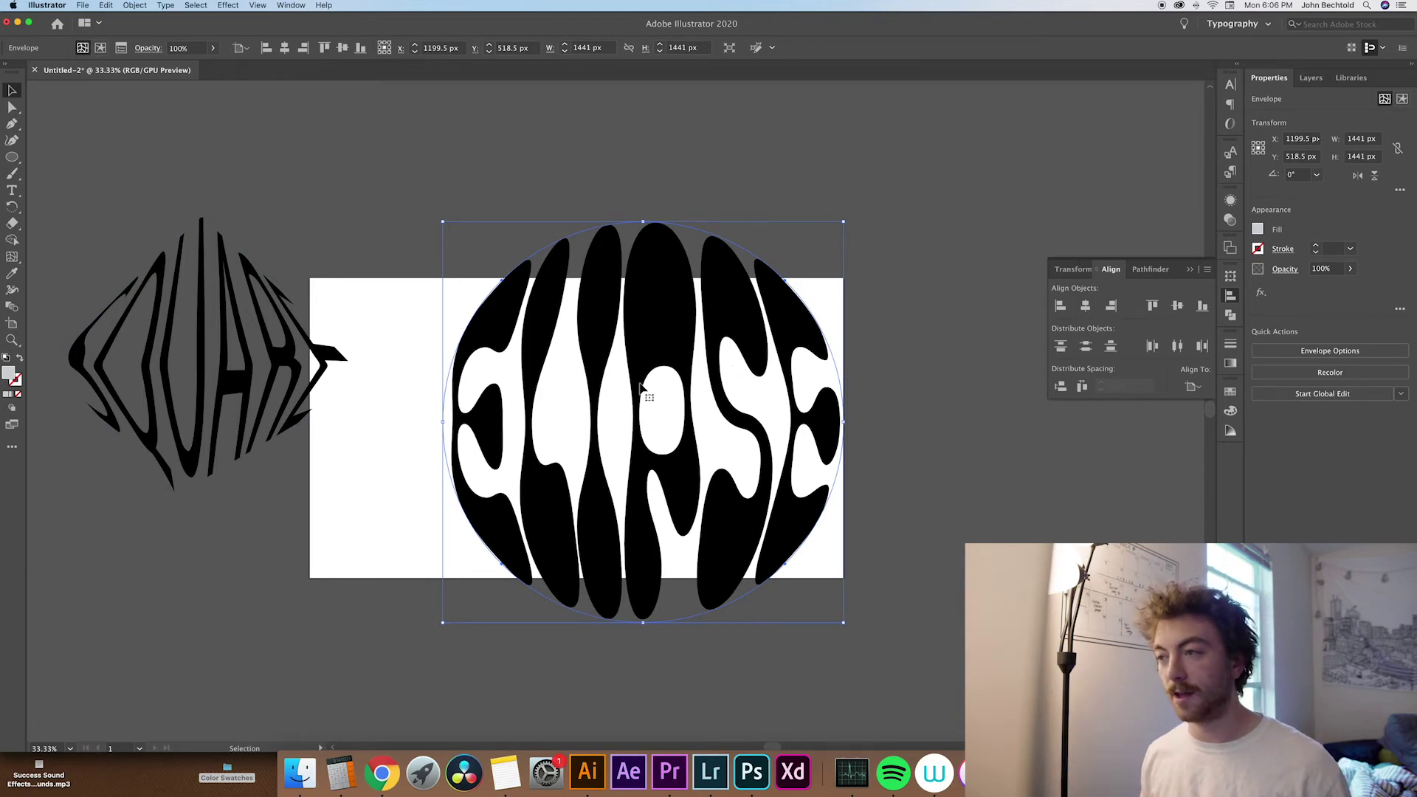
drag(599, 363, 858, 235)
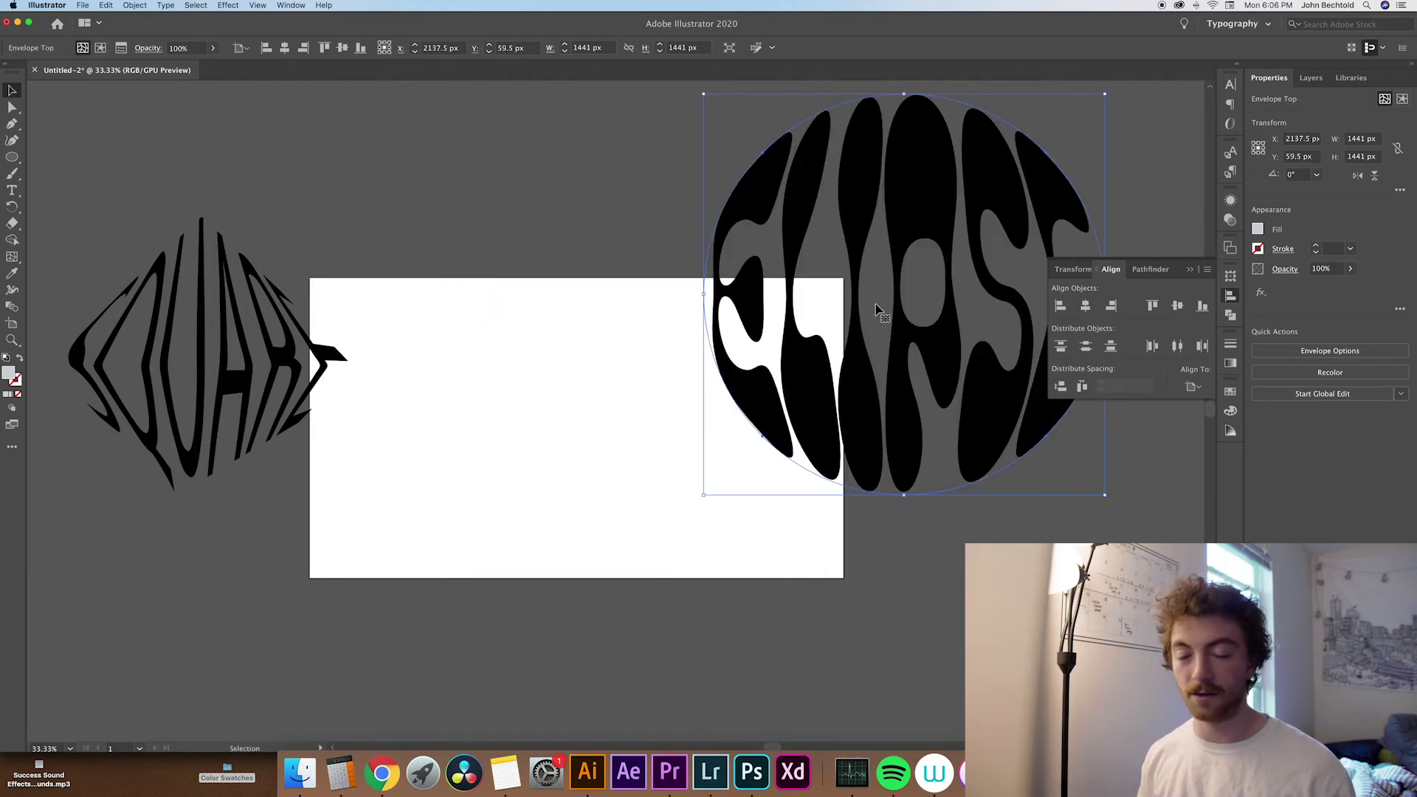
key(super+minus)
key(super+minus)
drag(590, 331, 602, 407)
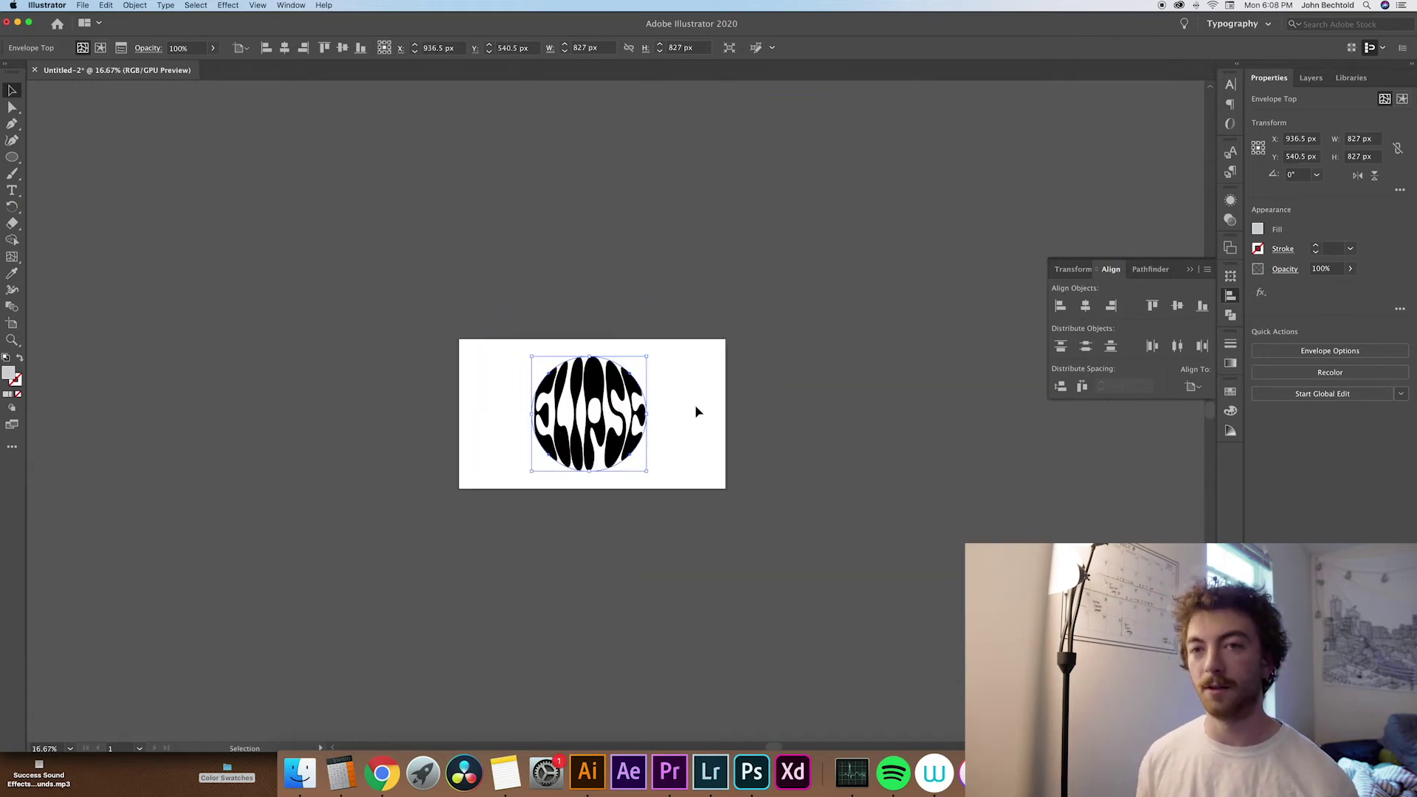
Draw a rectangle covering the 1920 × 1080 artboard and send it behind the warped ELIPSE
click(12, 157)
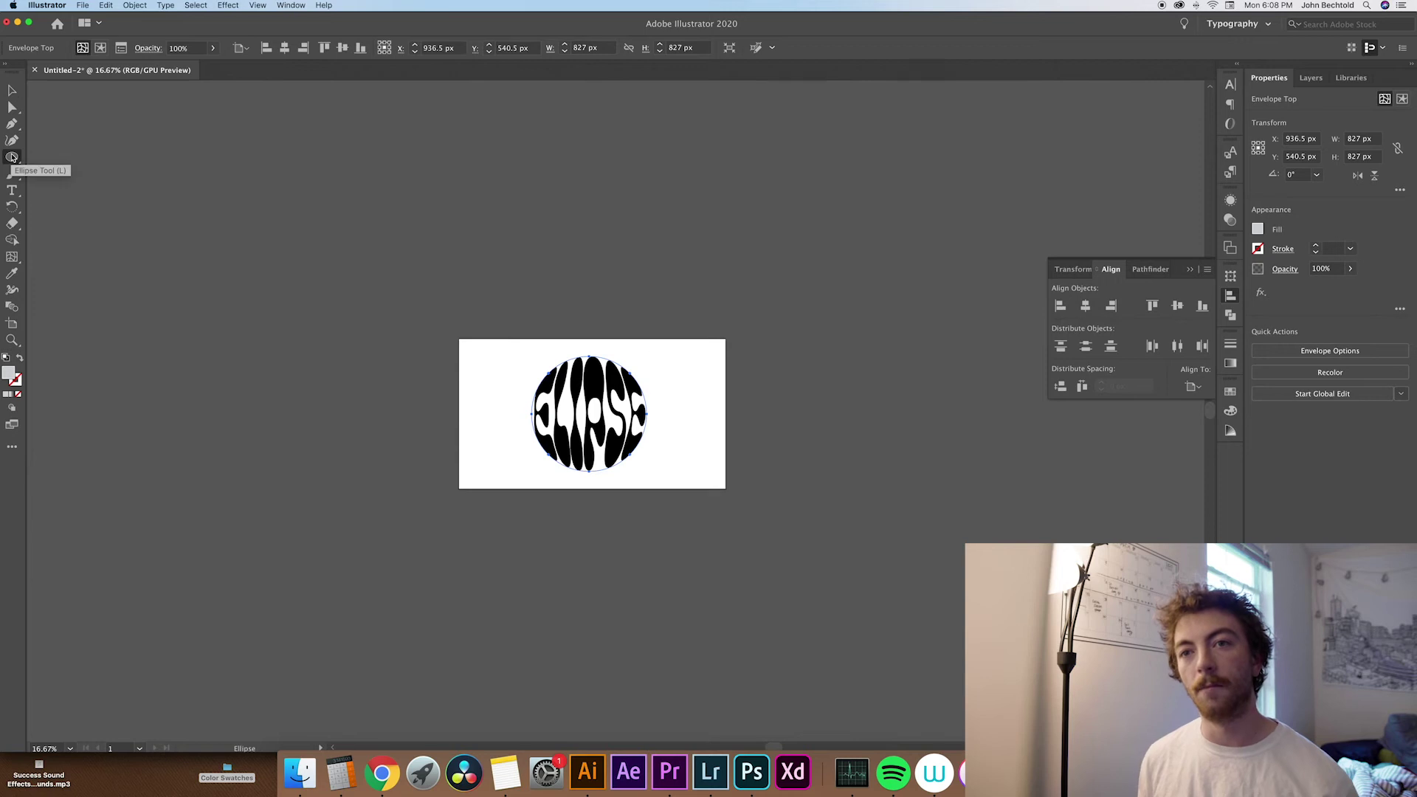
click(12, 157)
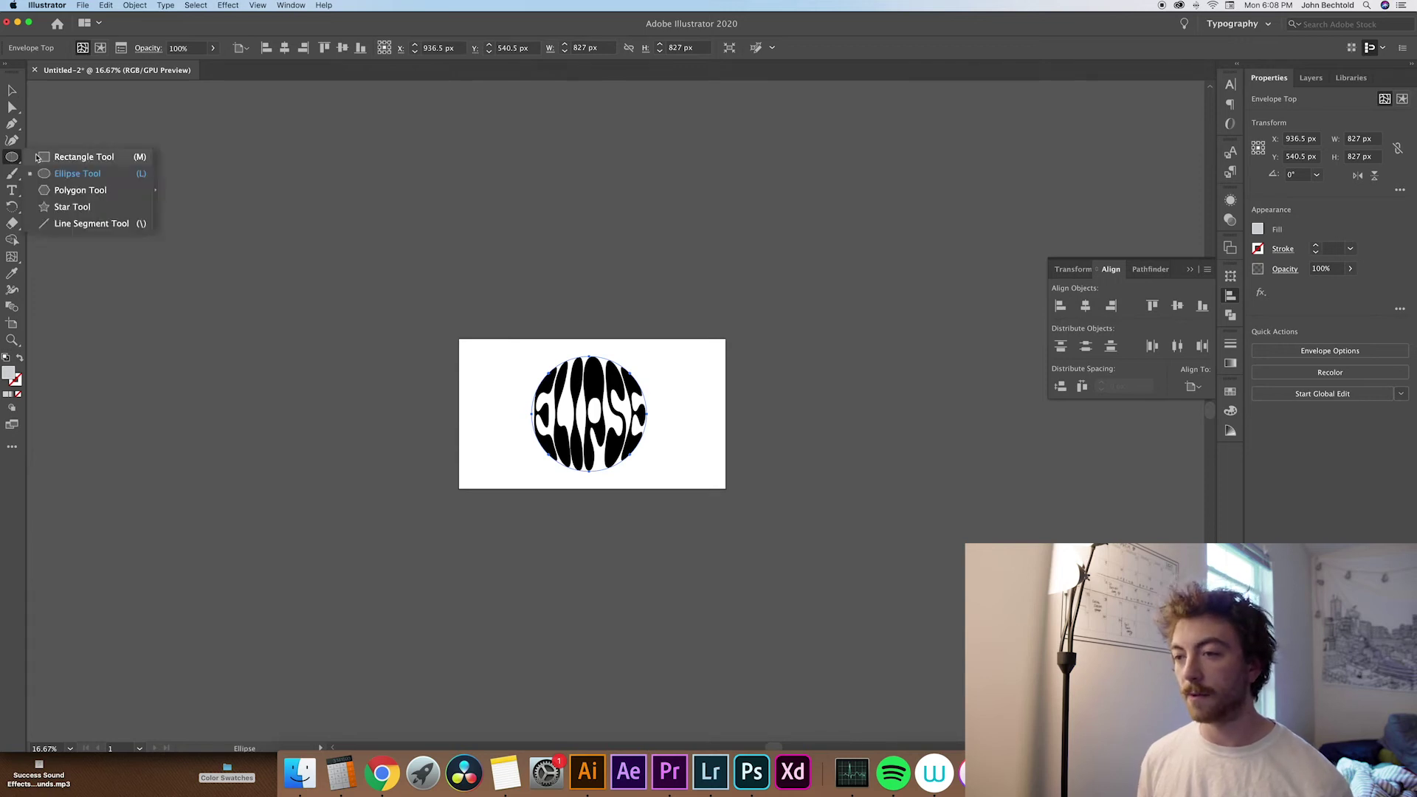
click(37, 158)
drag(459, 340, 726, 486)
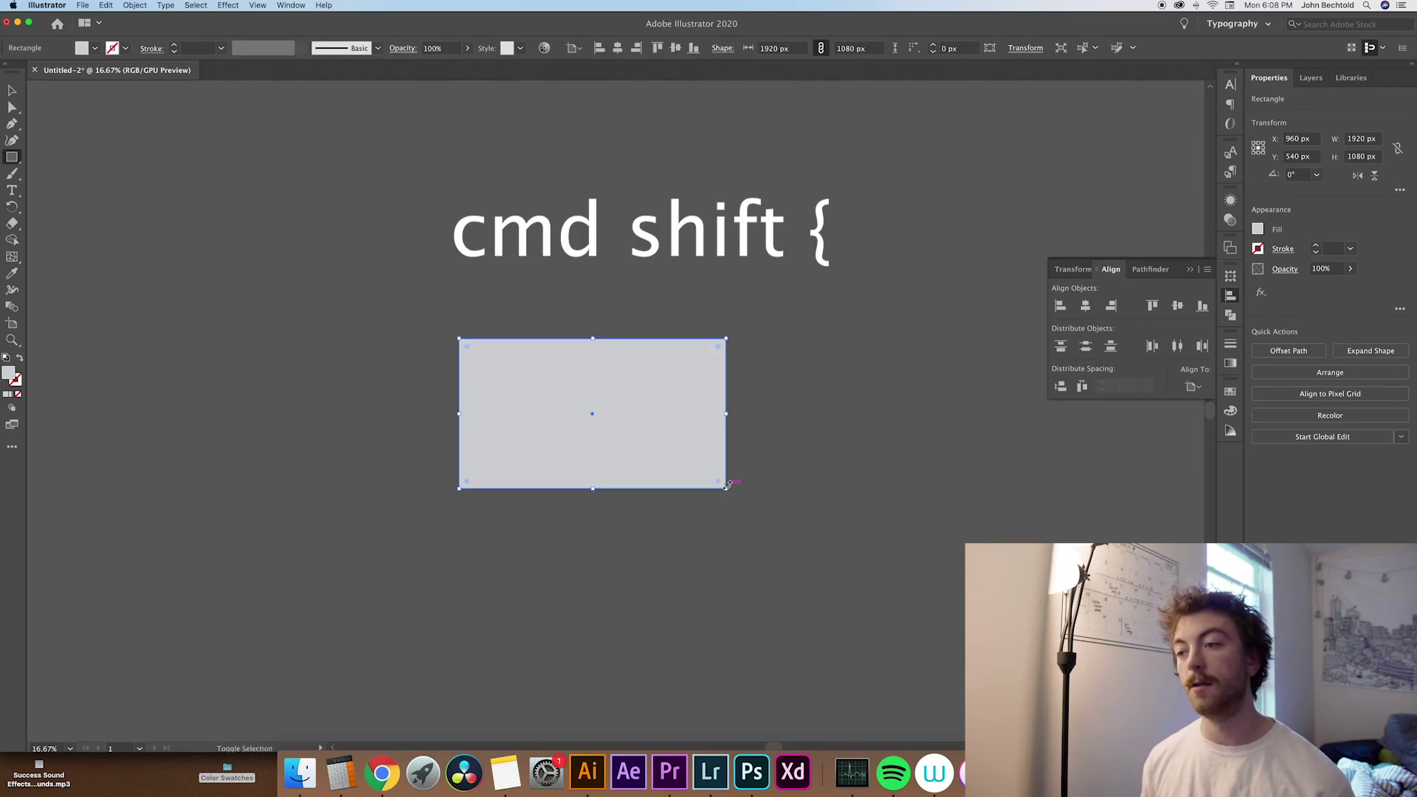
key(super+shift+bracketleft)
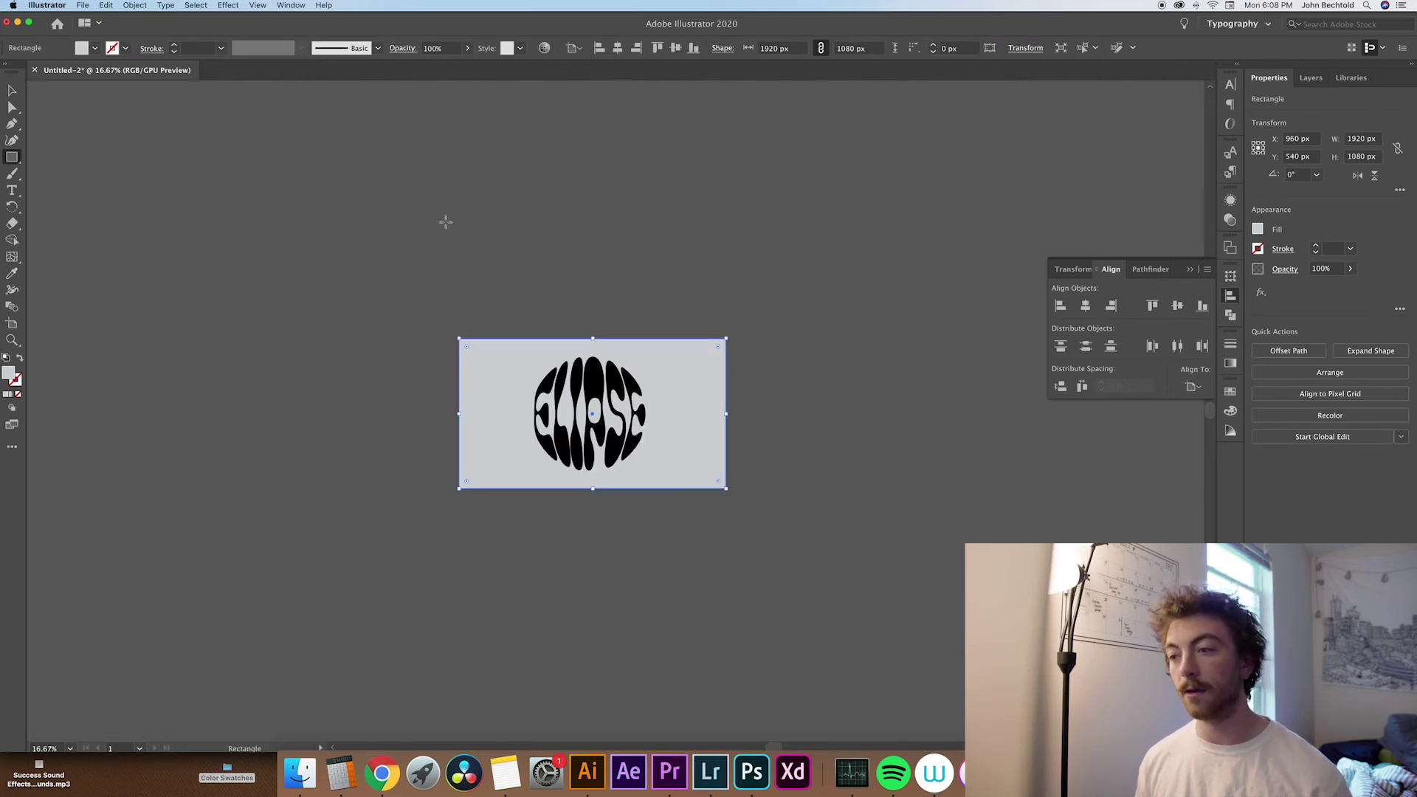
click(11, 90)
click(346, 265)
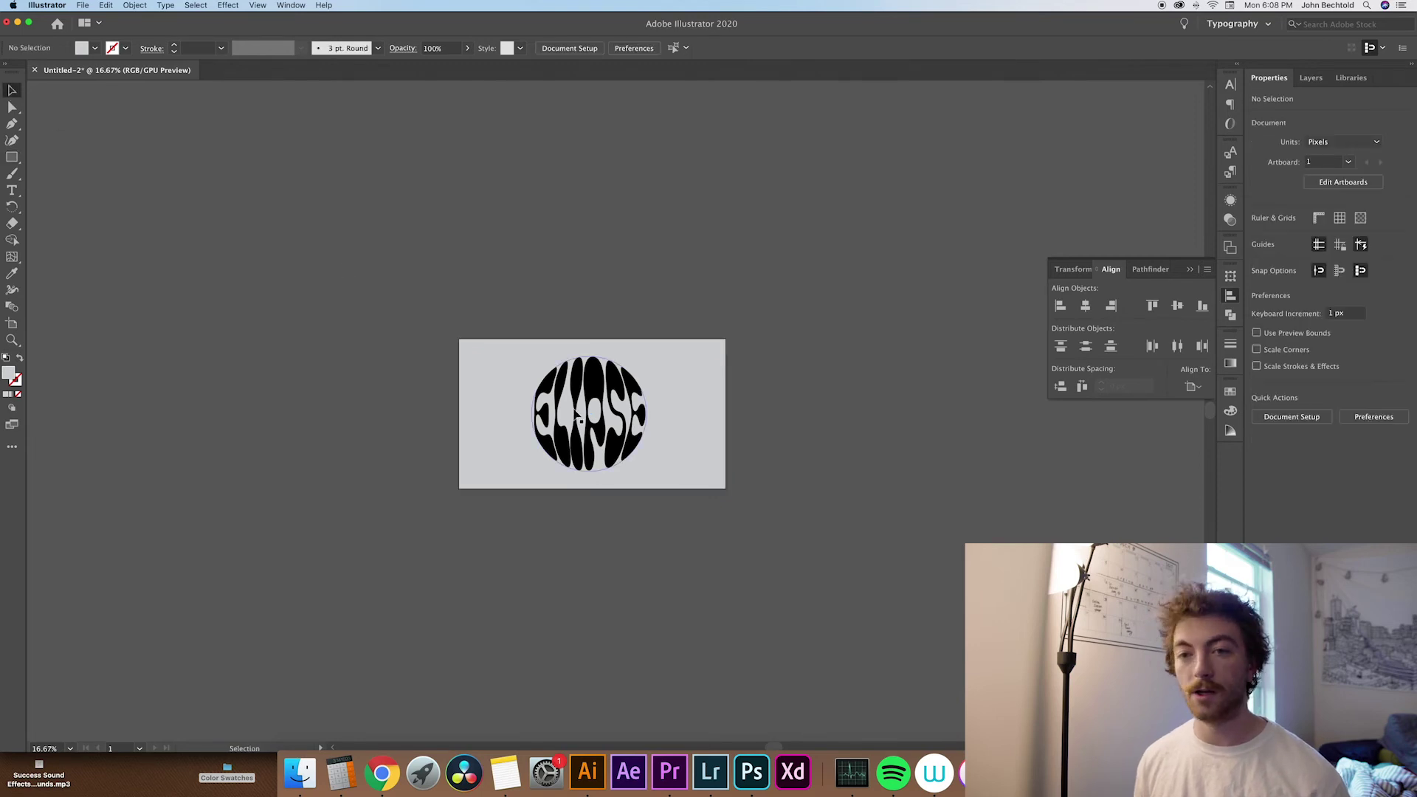
click(516, 393)
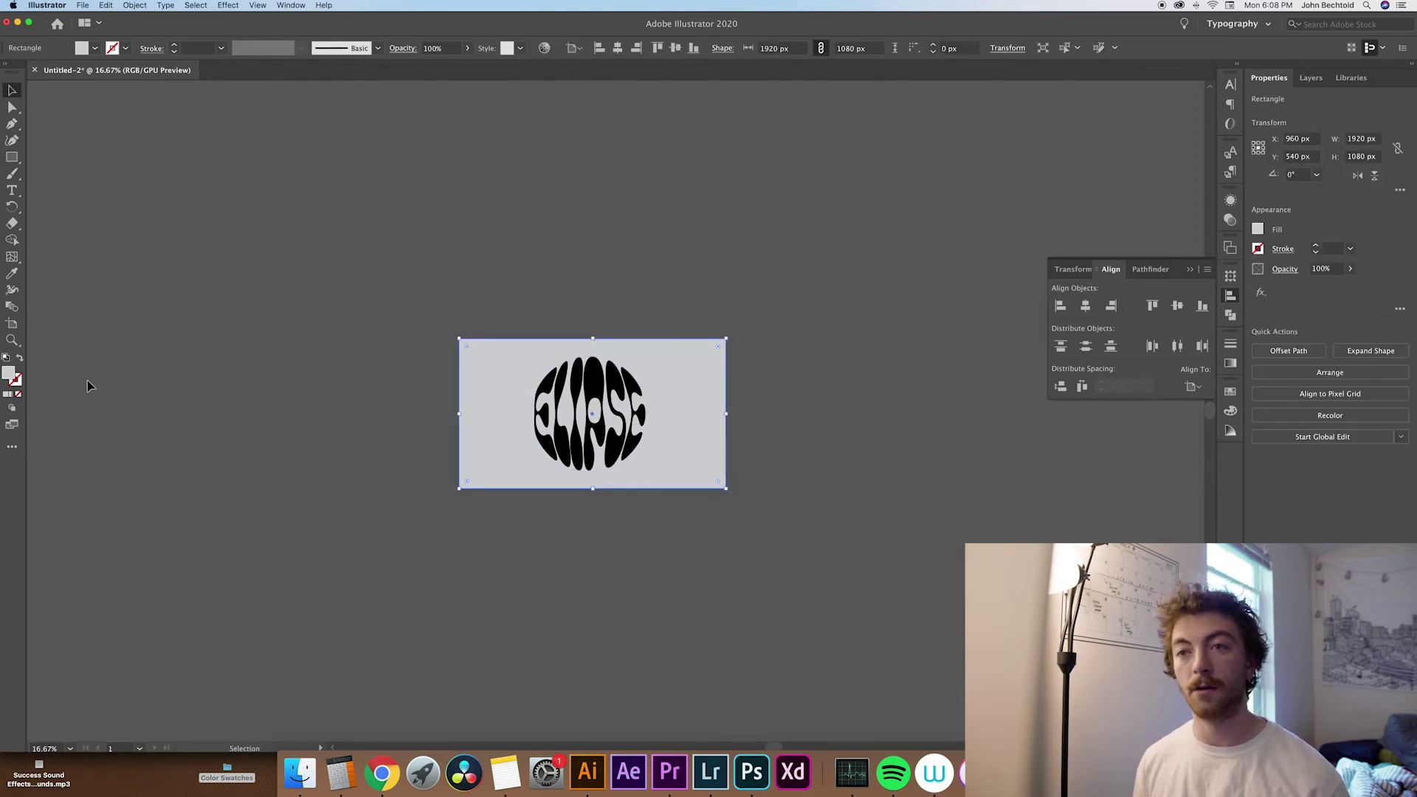
Fill the rectangle with peach #f7d292, then move it down off the artboard
double_click(10, 374)
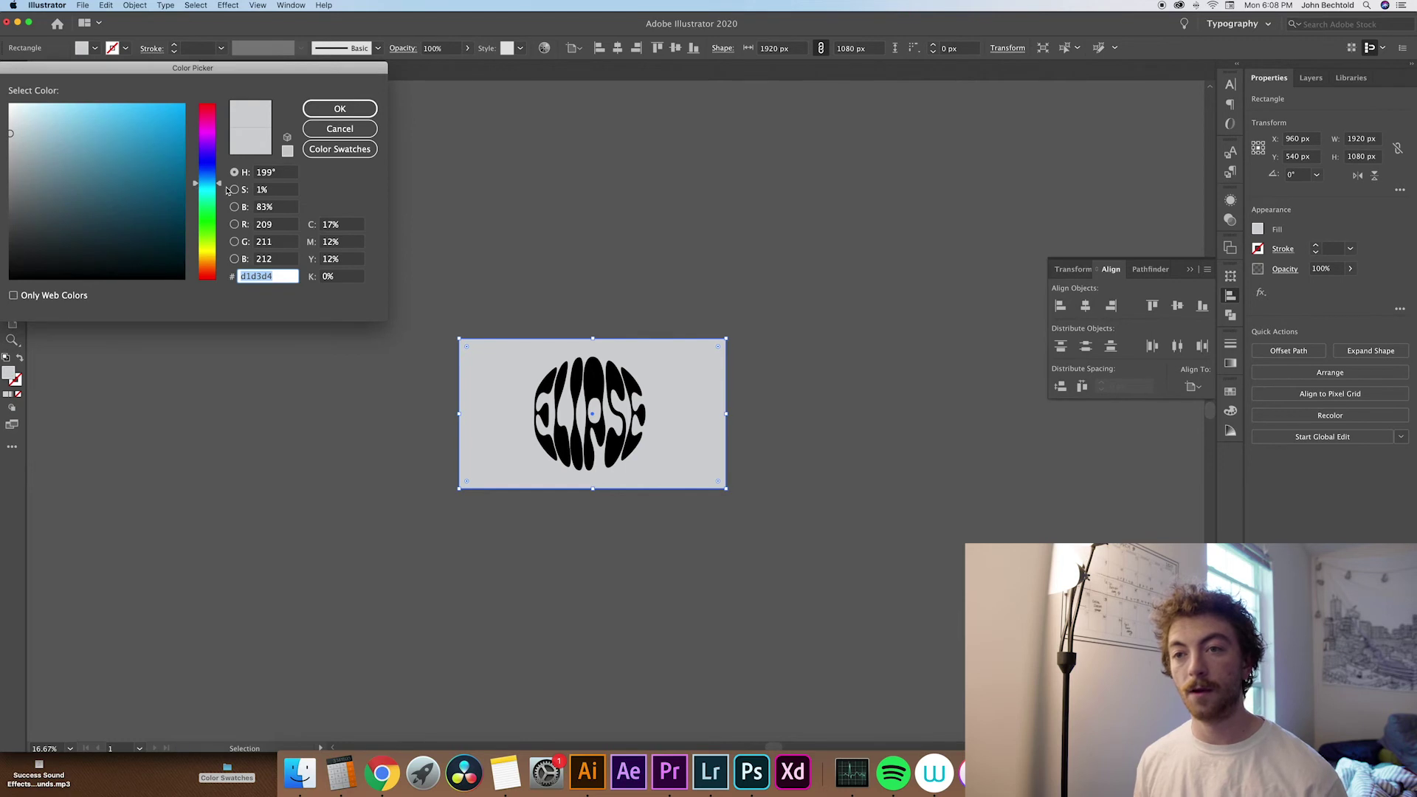
drag(221, 188, 219, 262)
click(81, 108)
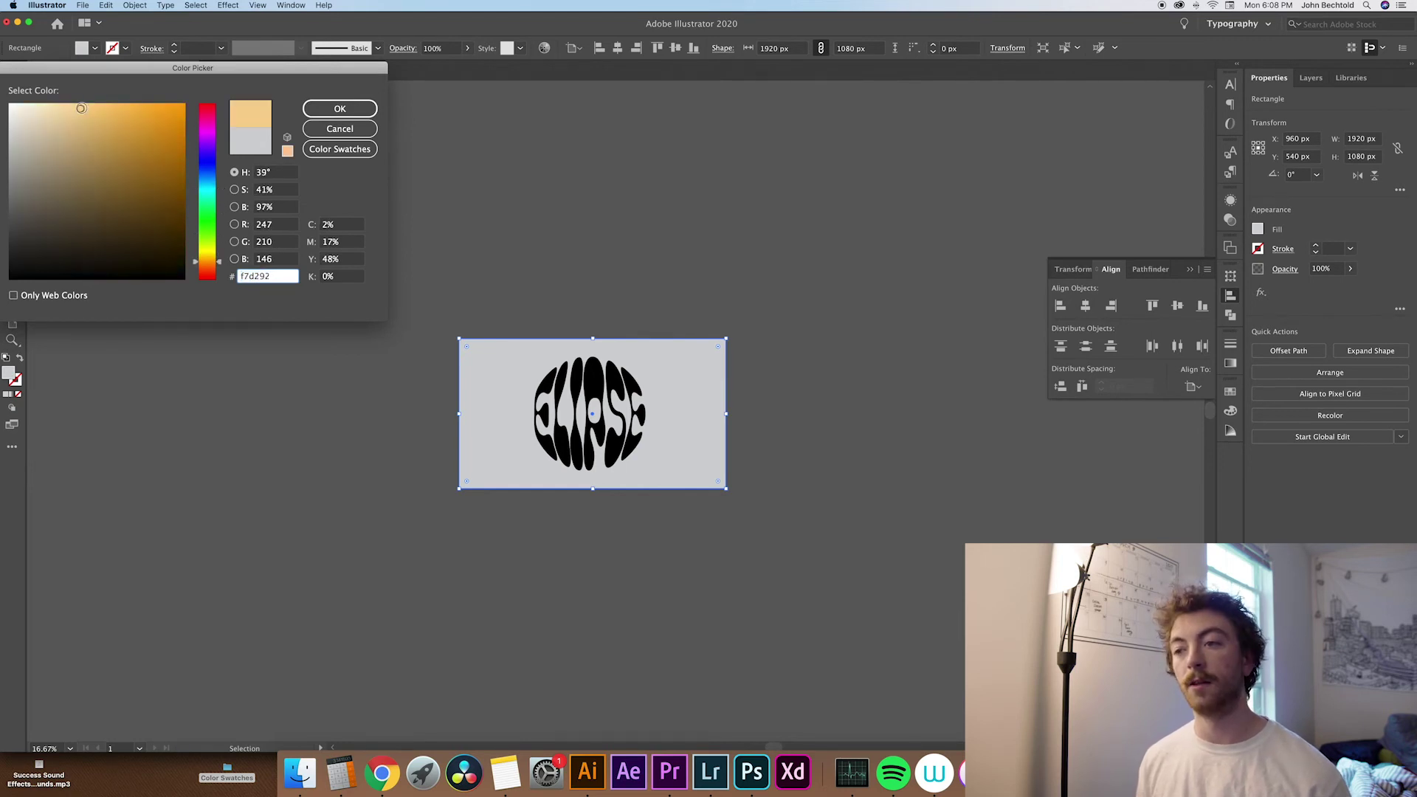
key(Return)
click(290, 398)
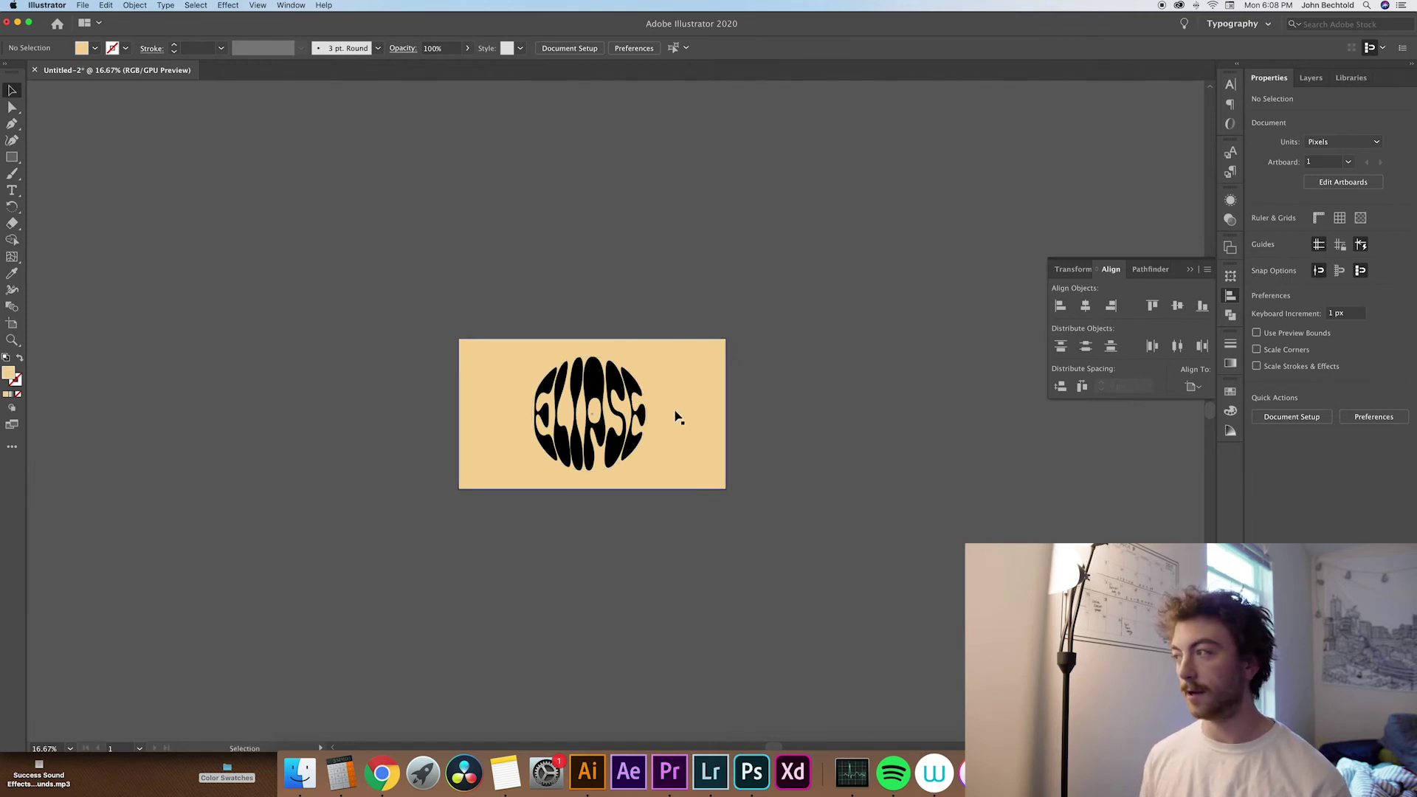
drag(673, 411, 654, 606)
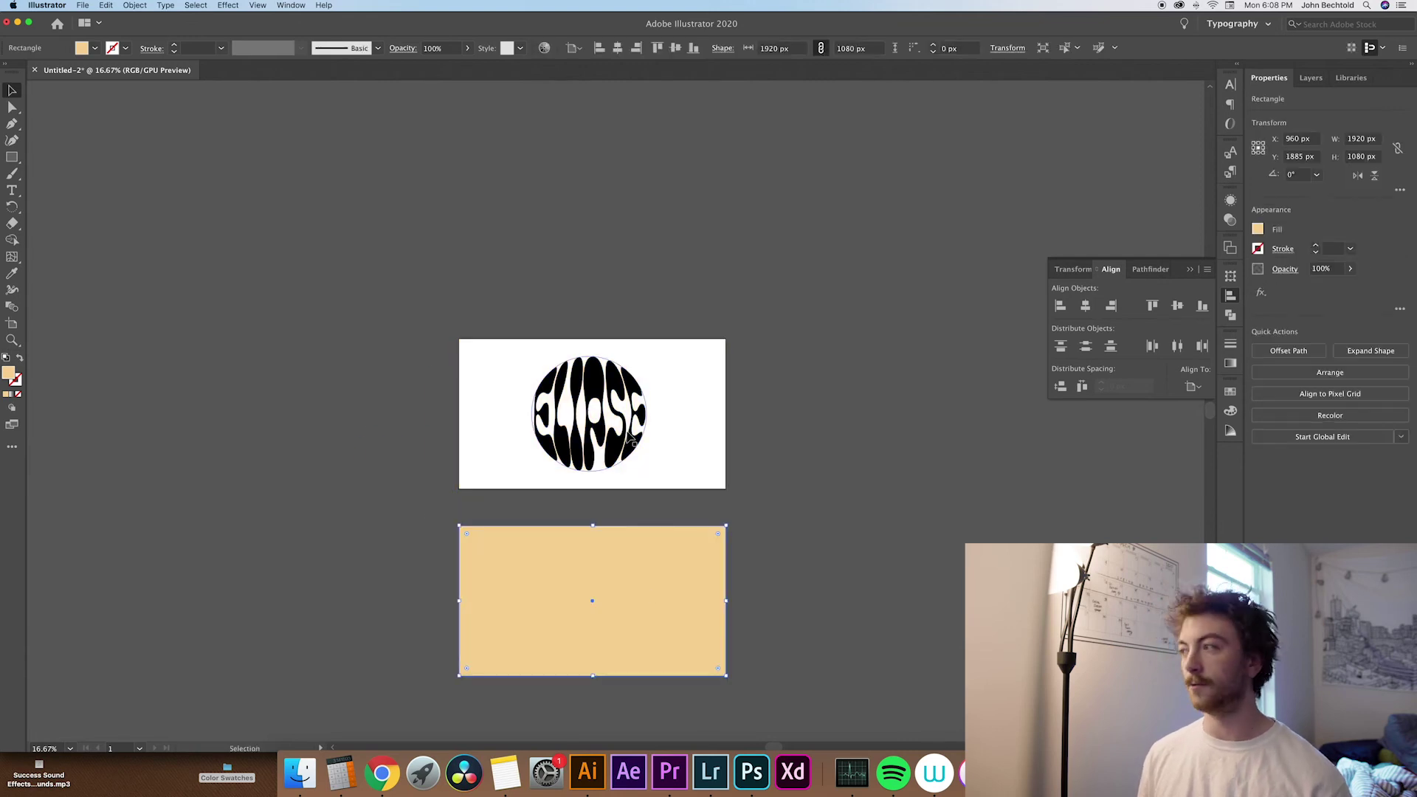
Edit inside the envelope and give the ELIPSE text a lime green swatch fill
double_click(631, 439)
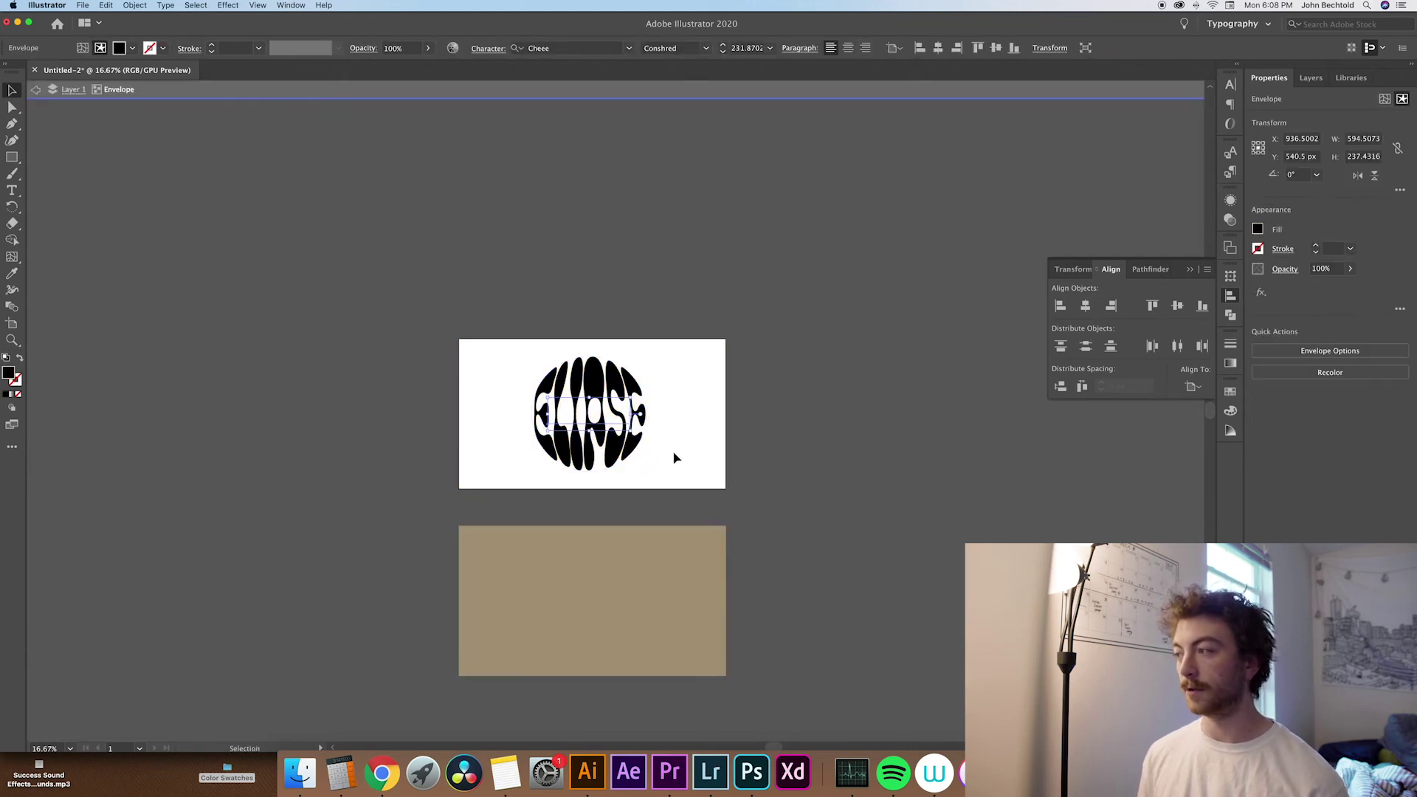
click(705, 455)
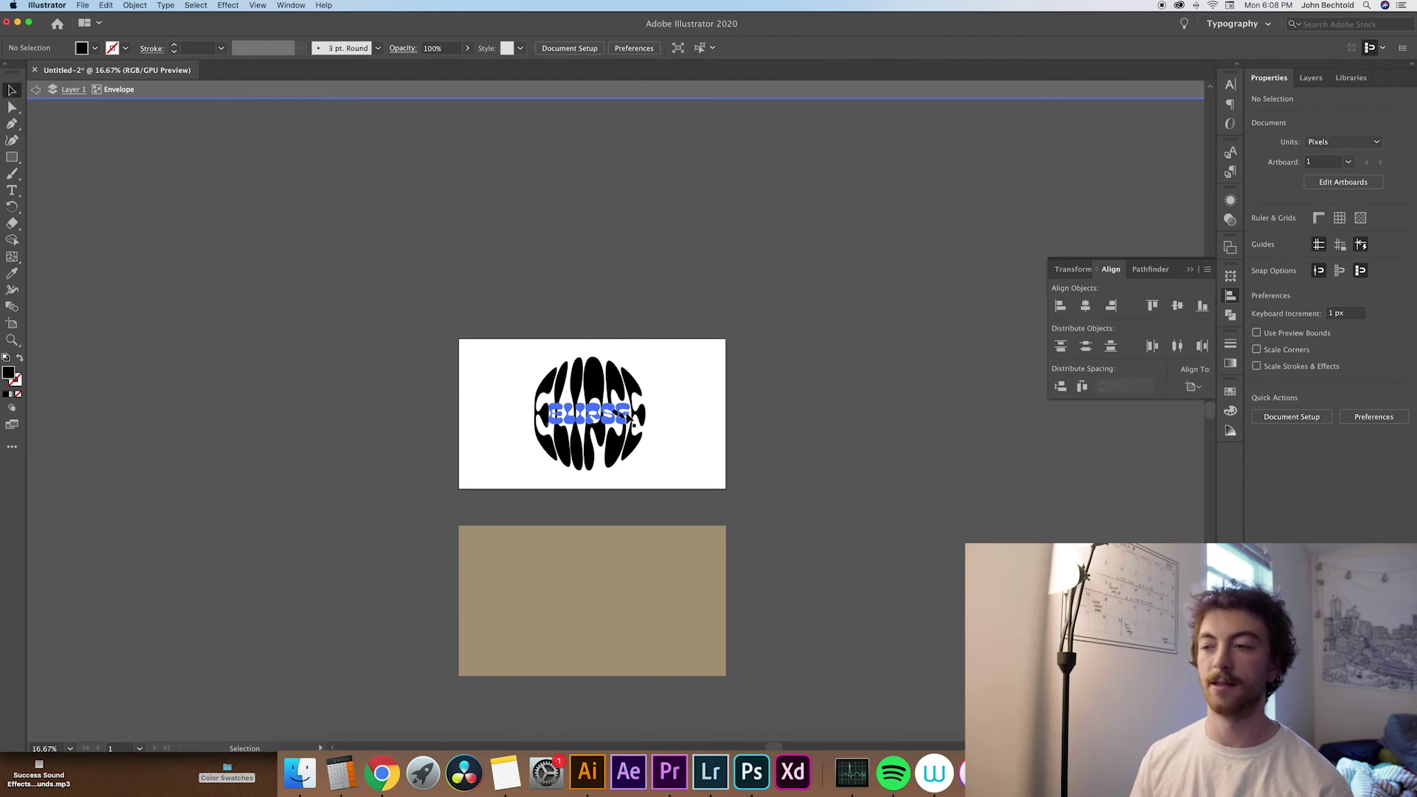
double_click(629, 418)
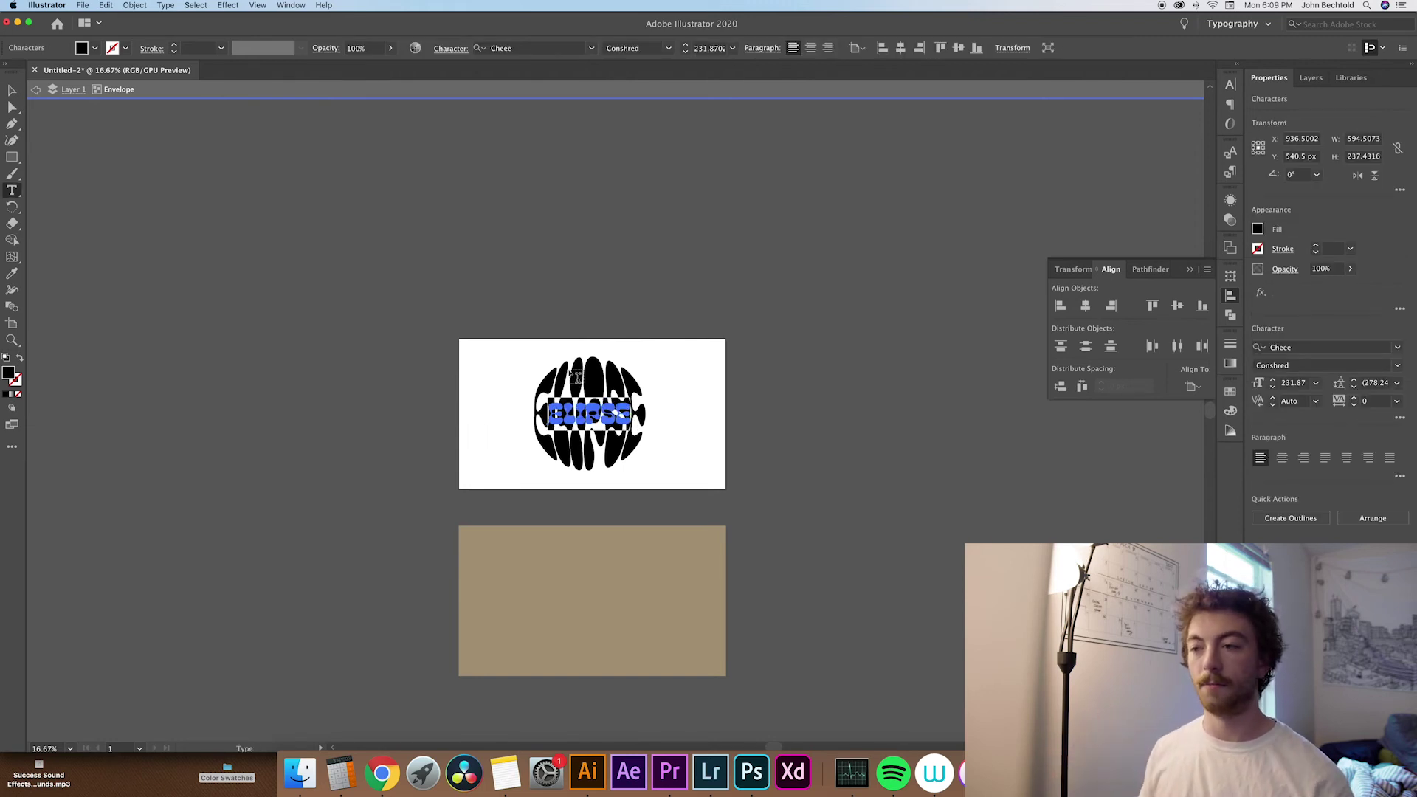
click(1258, 230)
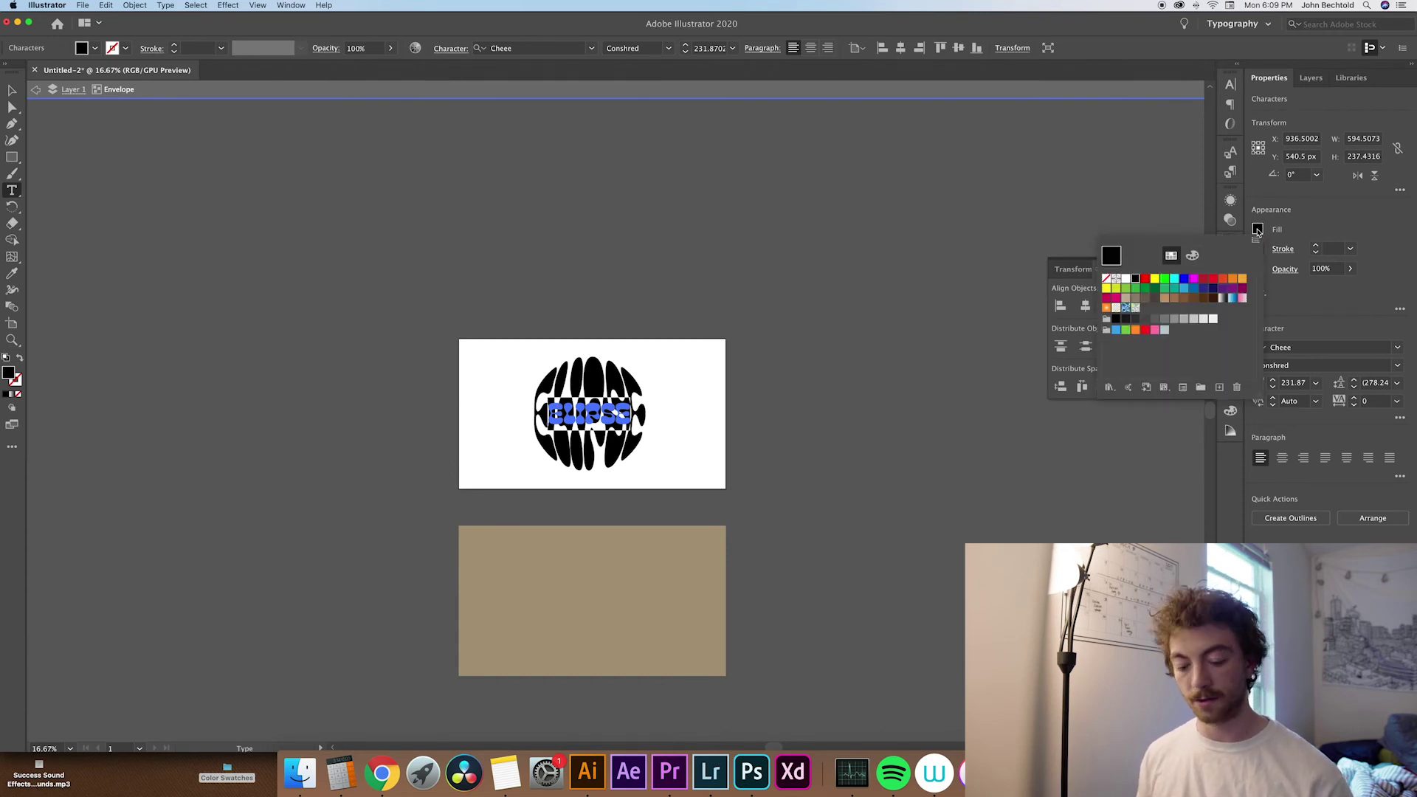
click(1126, 288)
key(Escape)
key(Escape)
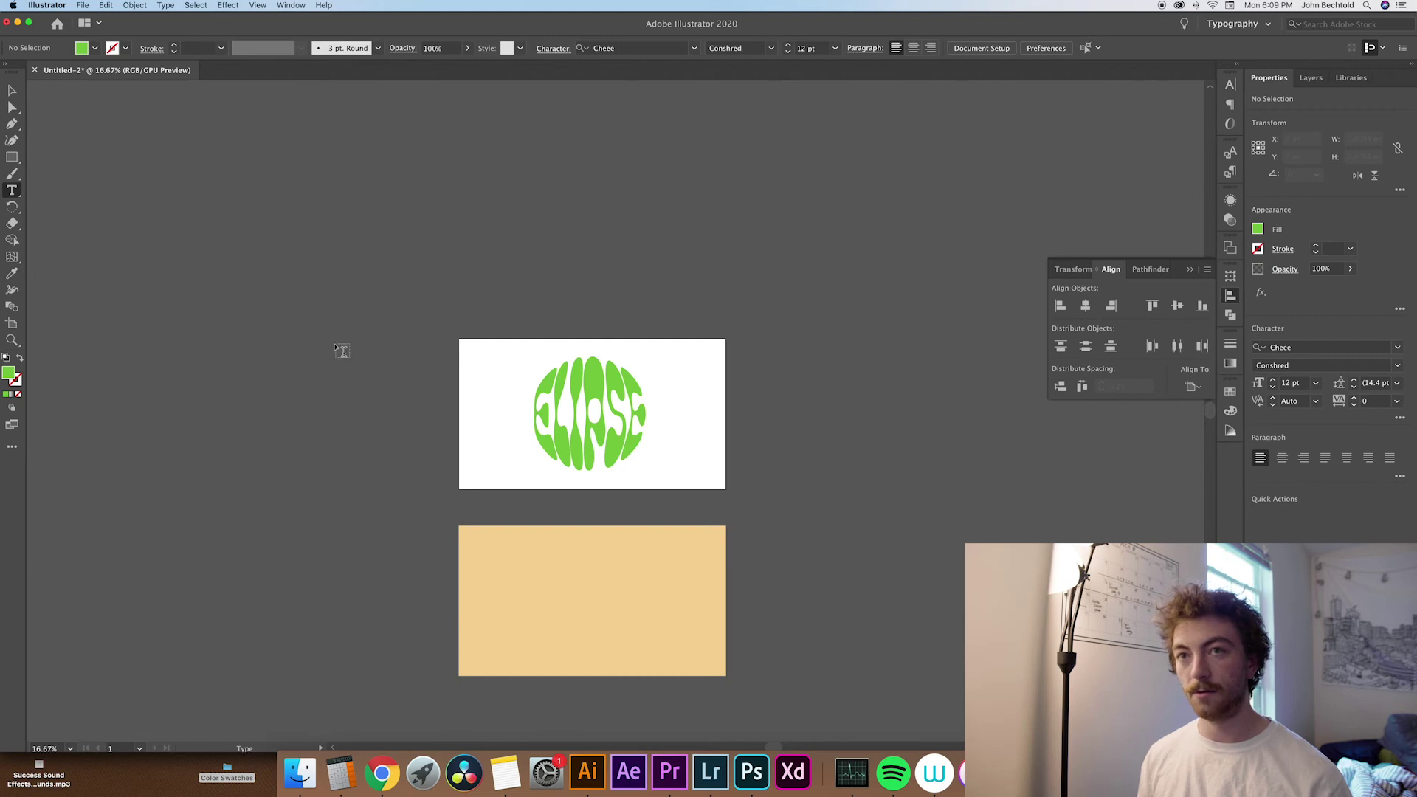
Move the peach rectangle back onto the artboard behind the text and deselect
key(v)
drag(563, 583, 571, 377)
click(319, 469)
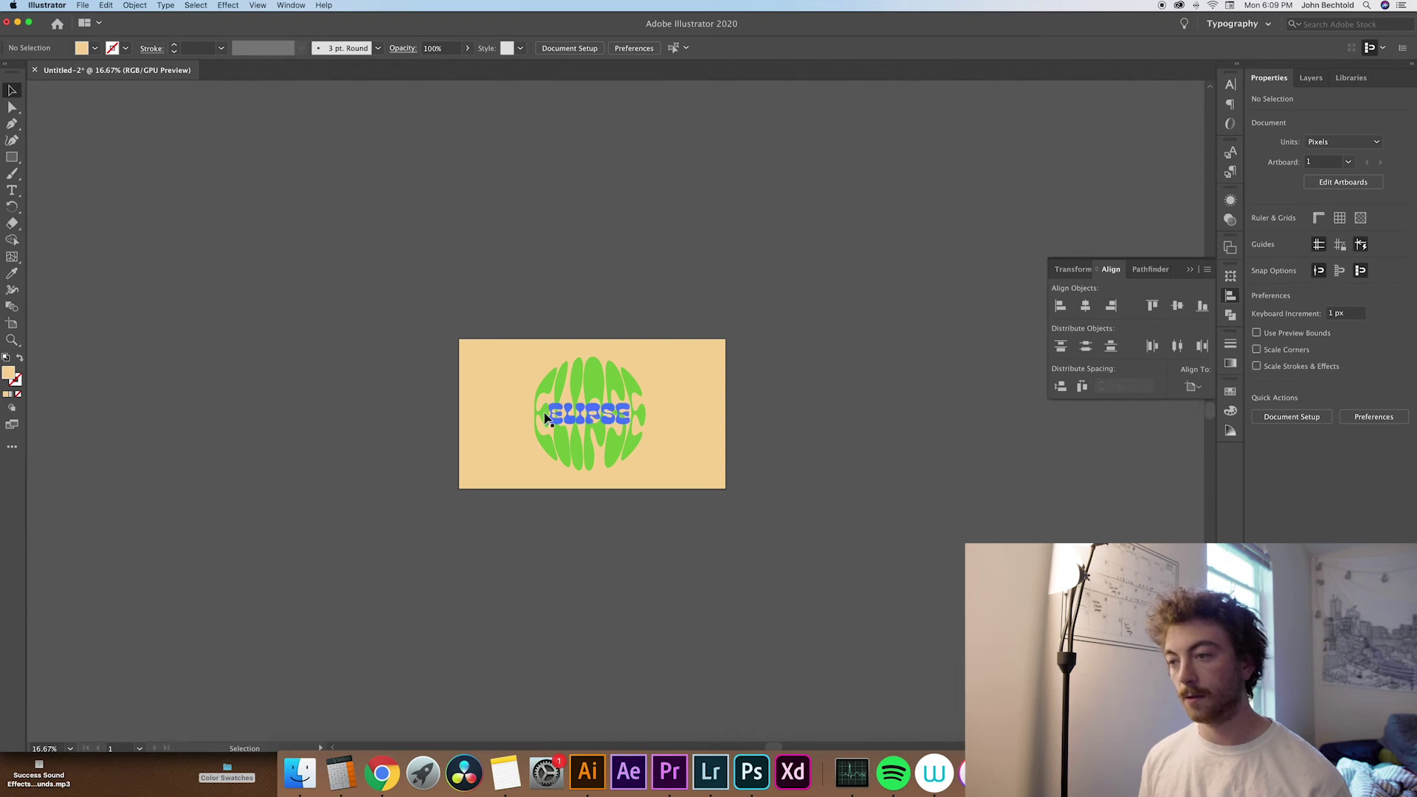
Apply a Stylize > Drop Shadow effect to the warped green ELIPSE text
click(581, 417)
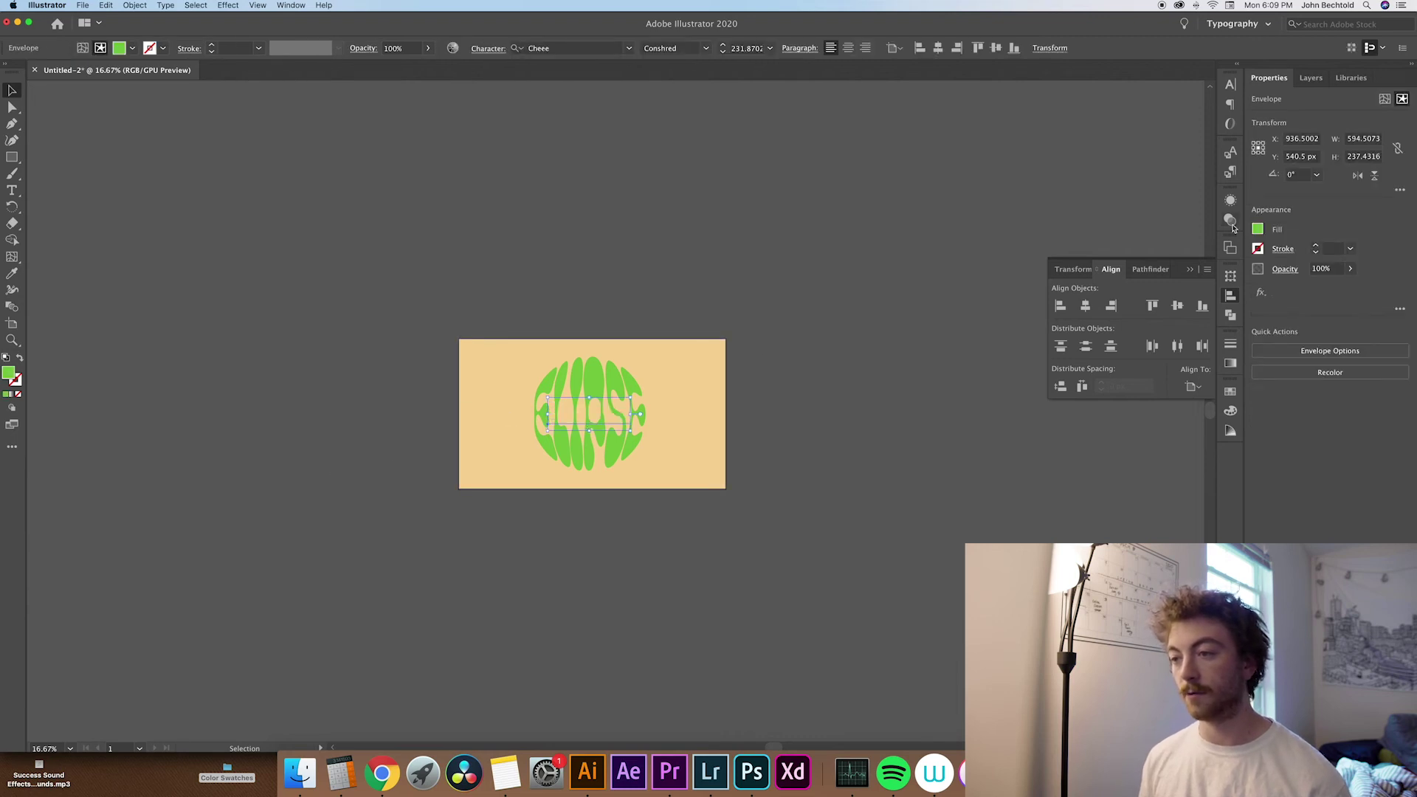
click(1262, 293)
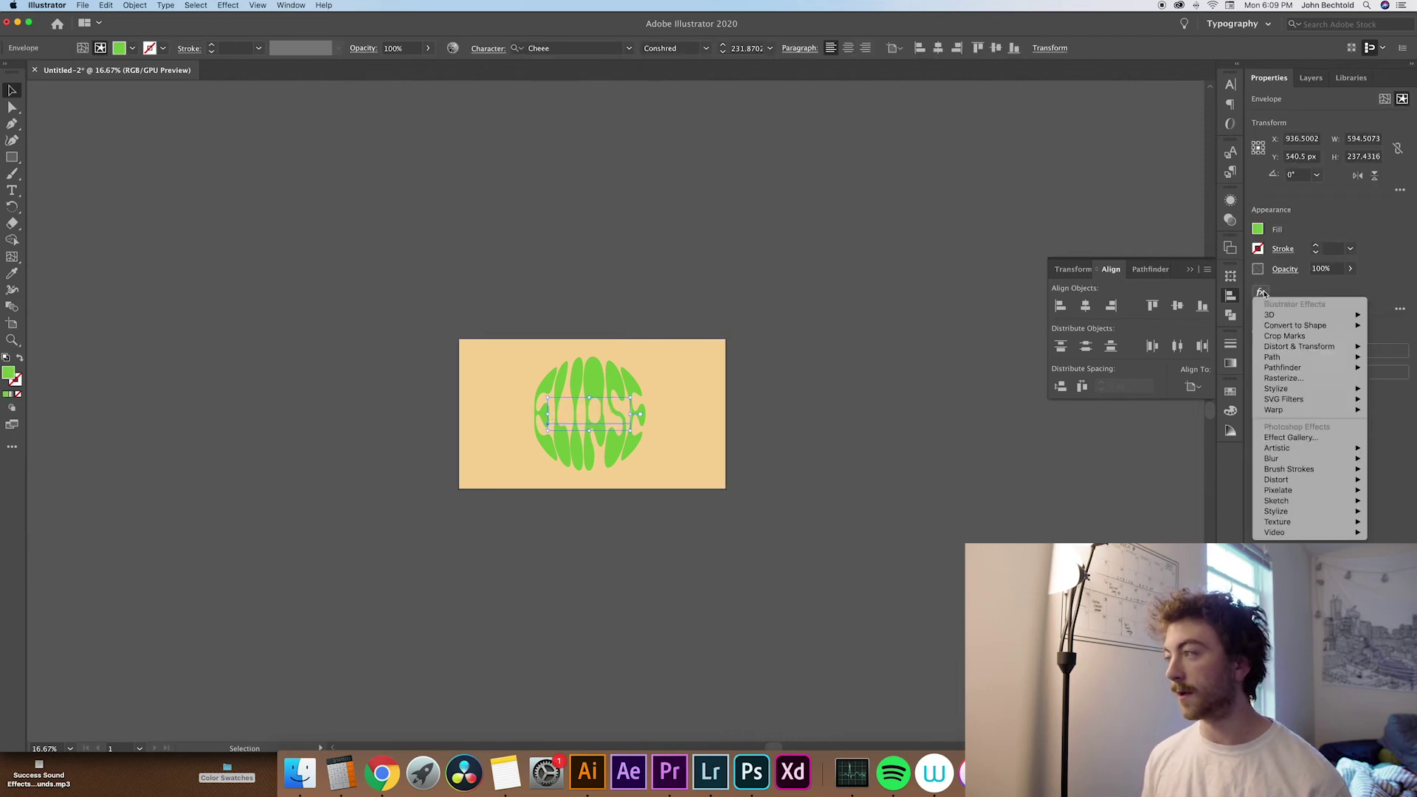
mouse_move(1277, 389)
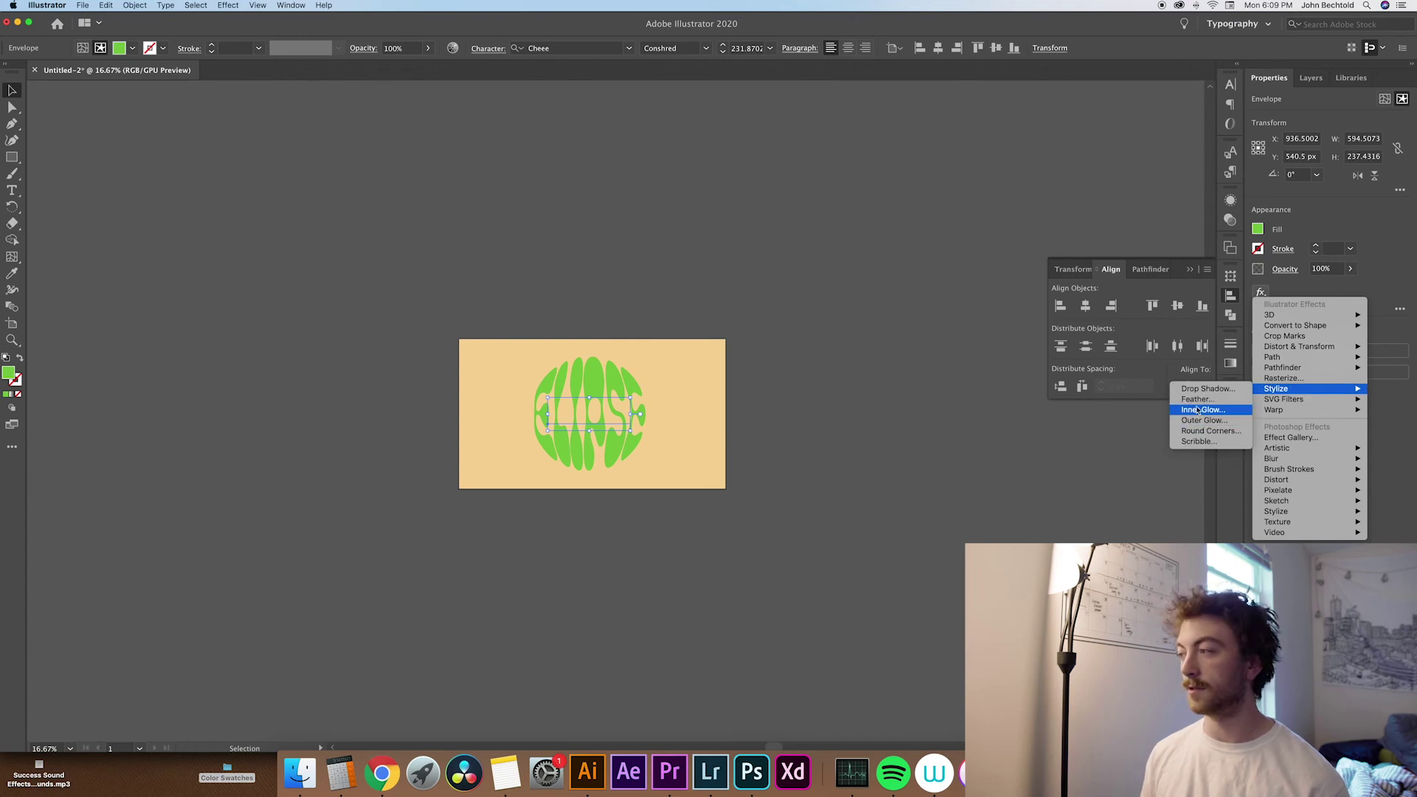
click(1203, 389)
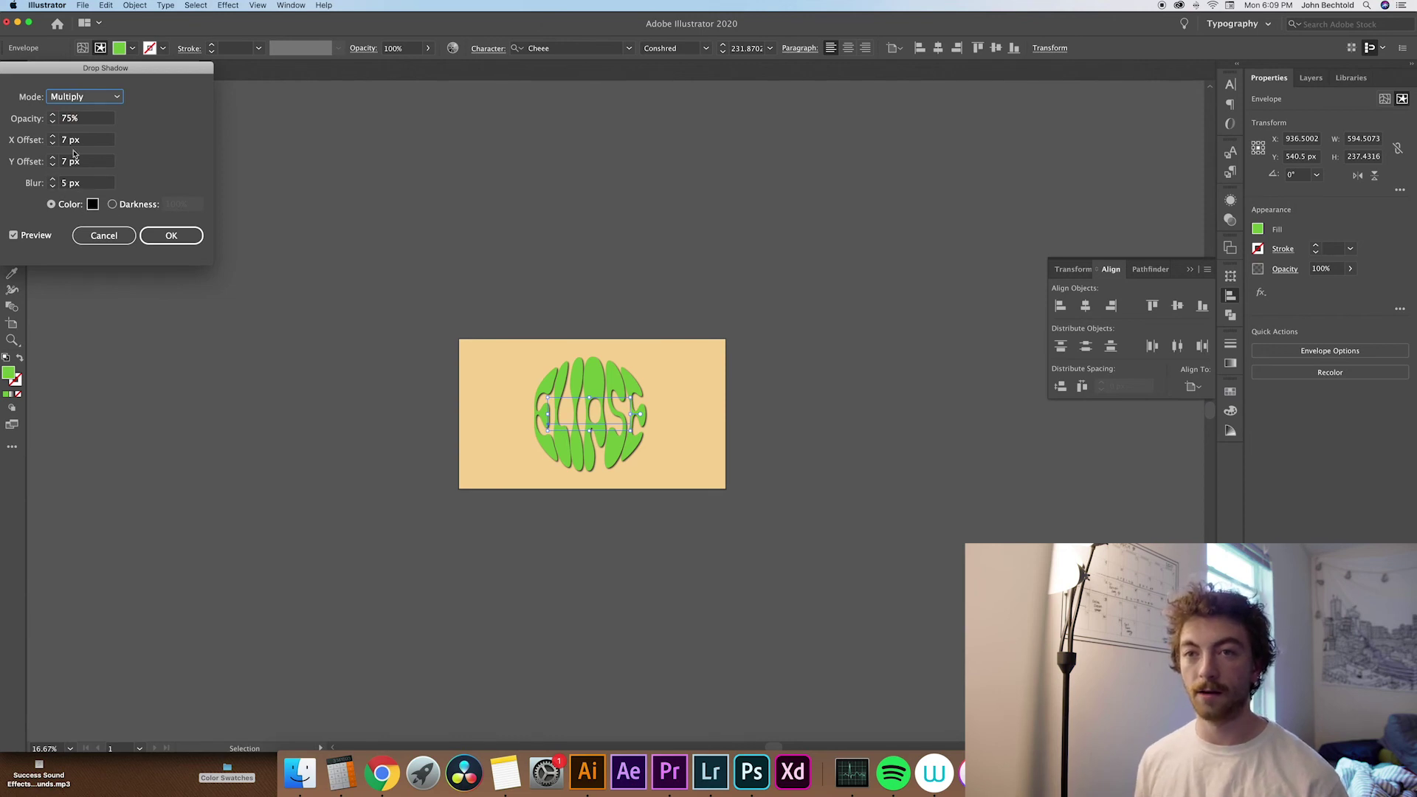
Change the drop shadow colour to dark brown 472b0e
click(54, 121)
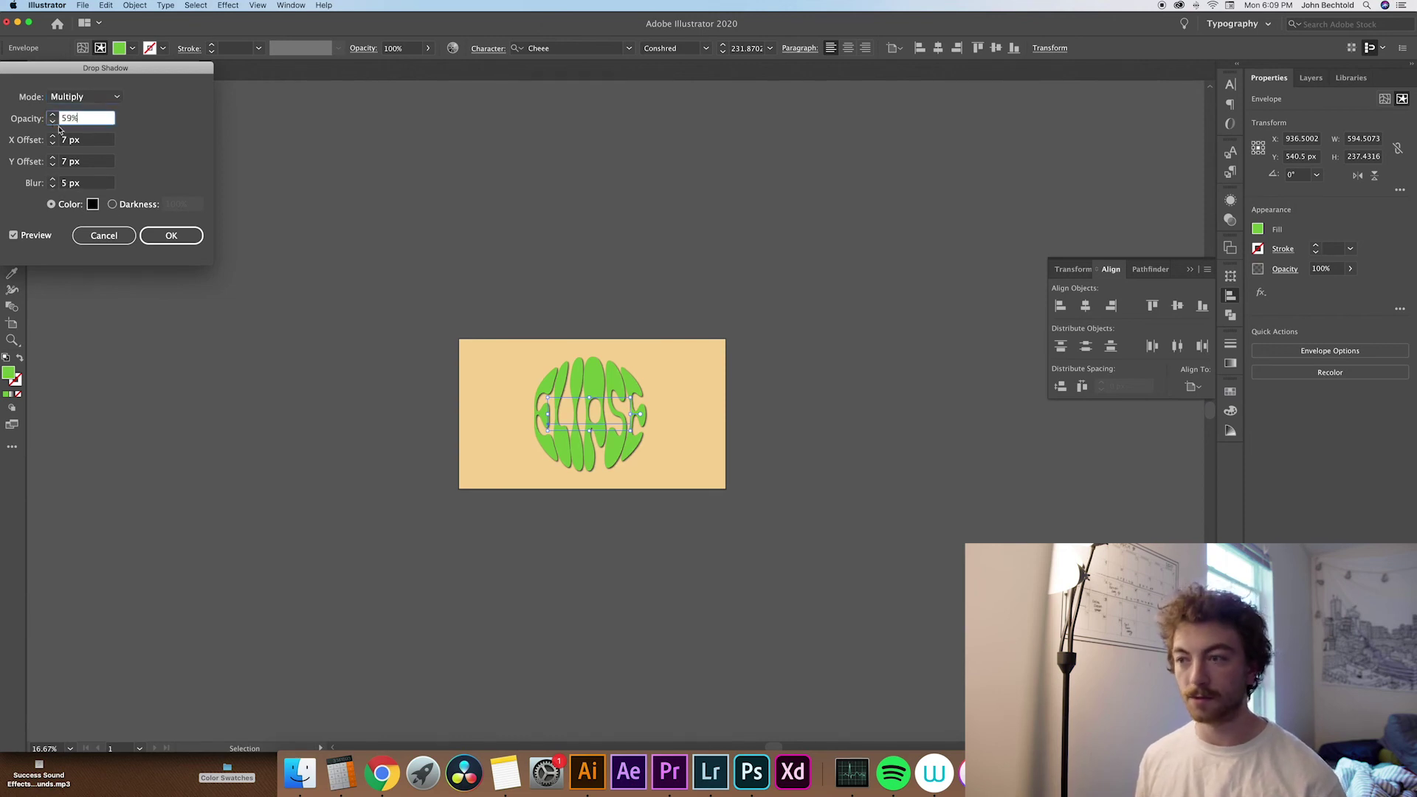
click(93, 205)
drag(218, 181, 224, 266)
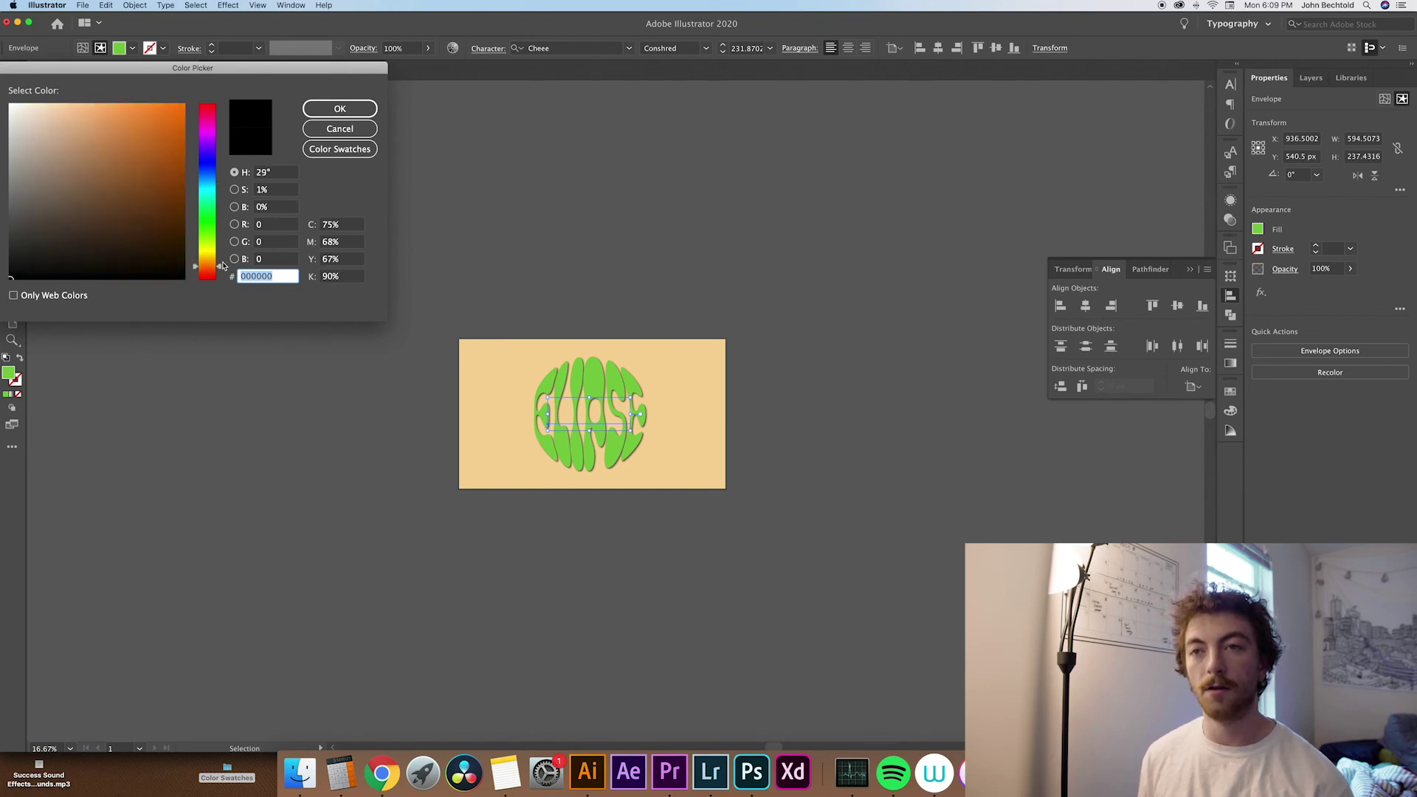
drag(156, 233, 151, 231)
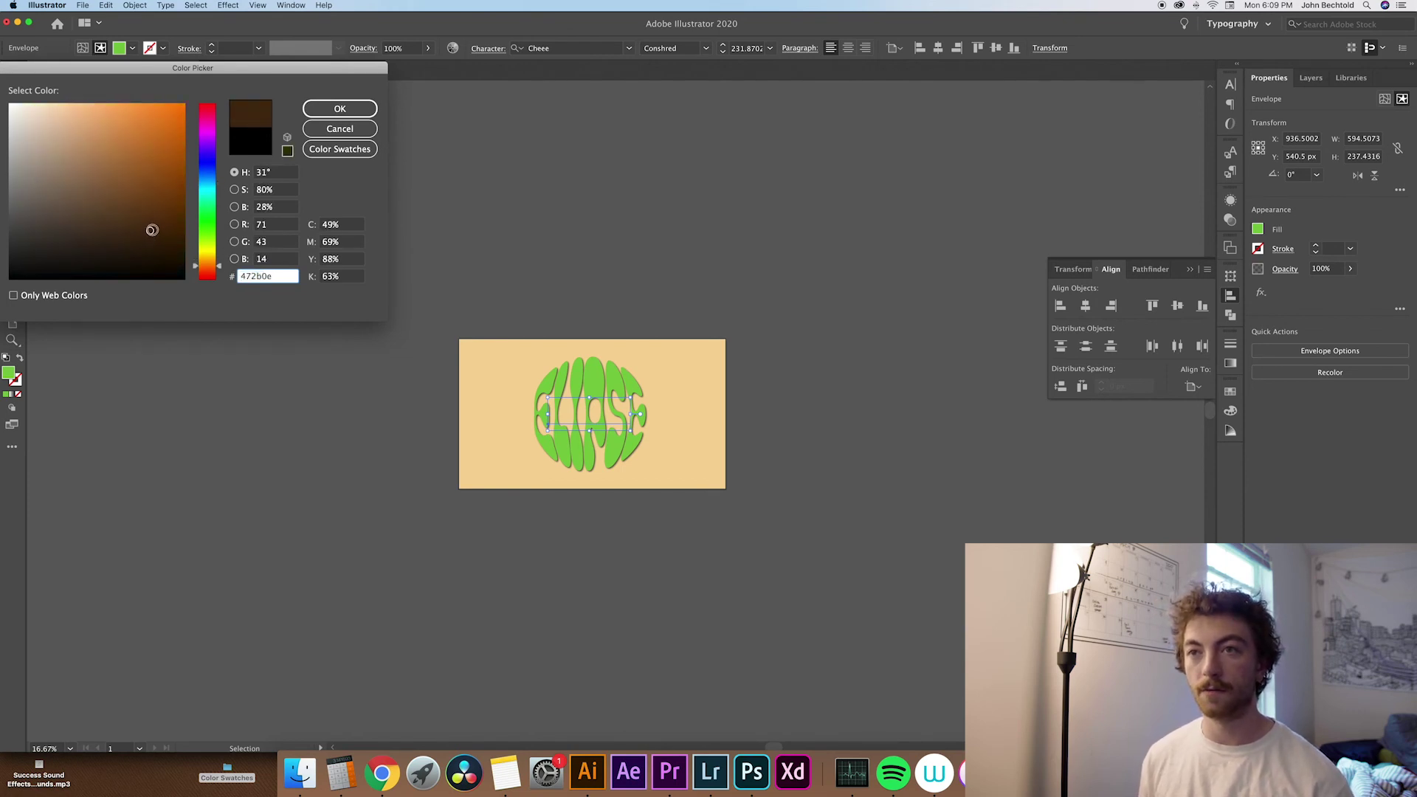
click(319, 114)
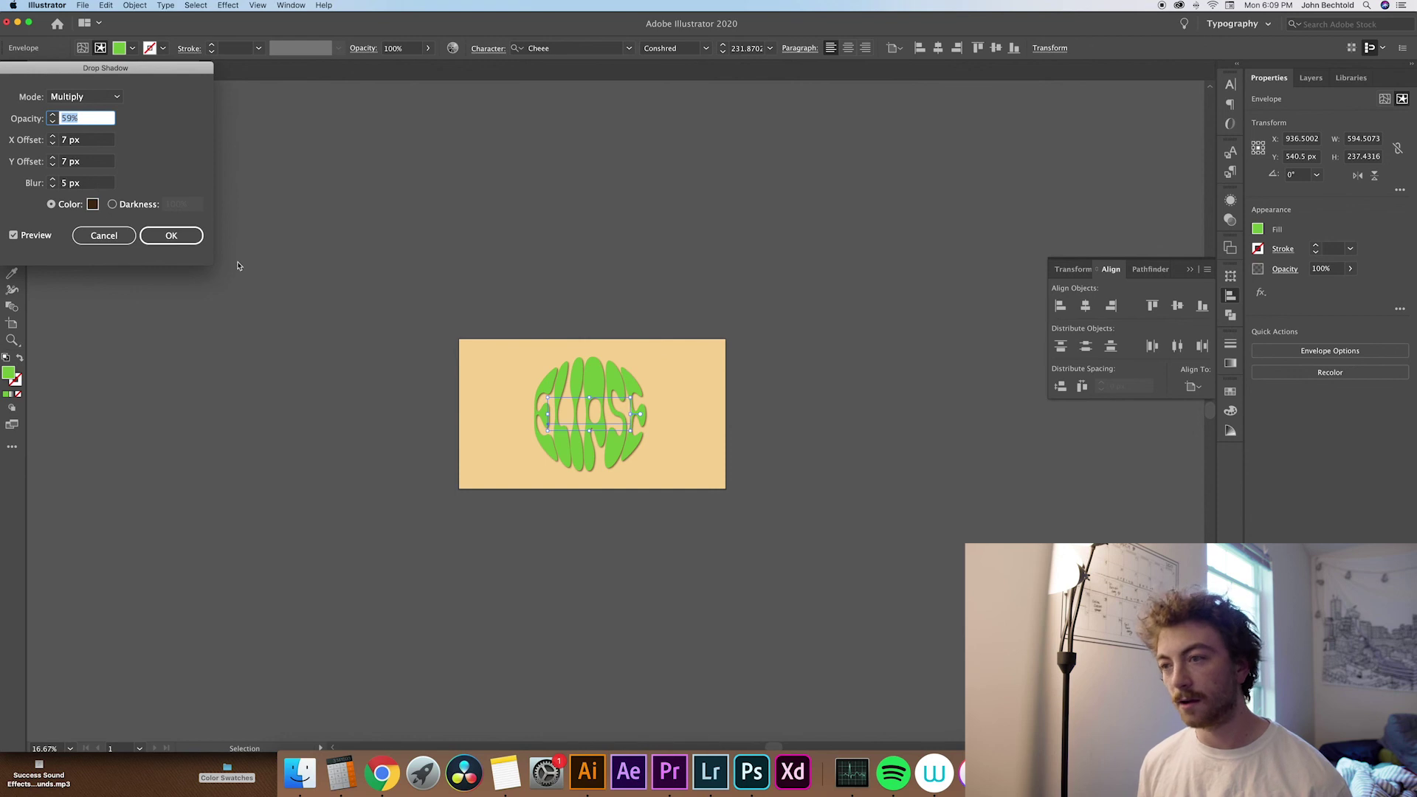
Set shadow opacity to 55% and blur to 11 px, apply it, and deselect the artwork
click(52, 122)
click(52, 122)
click(52, 122)
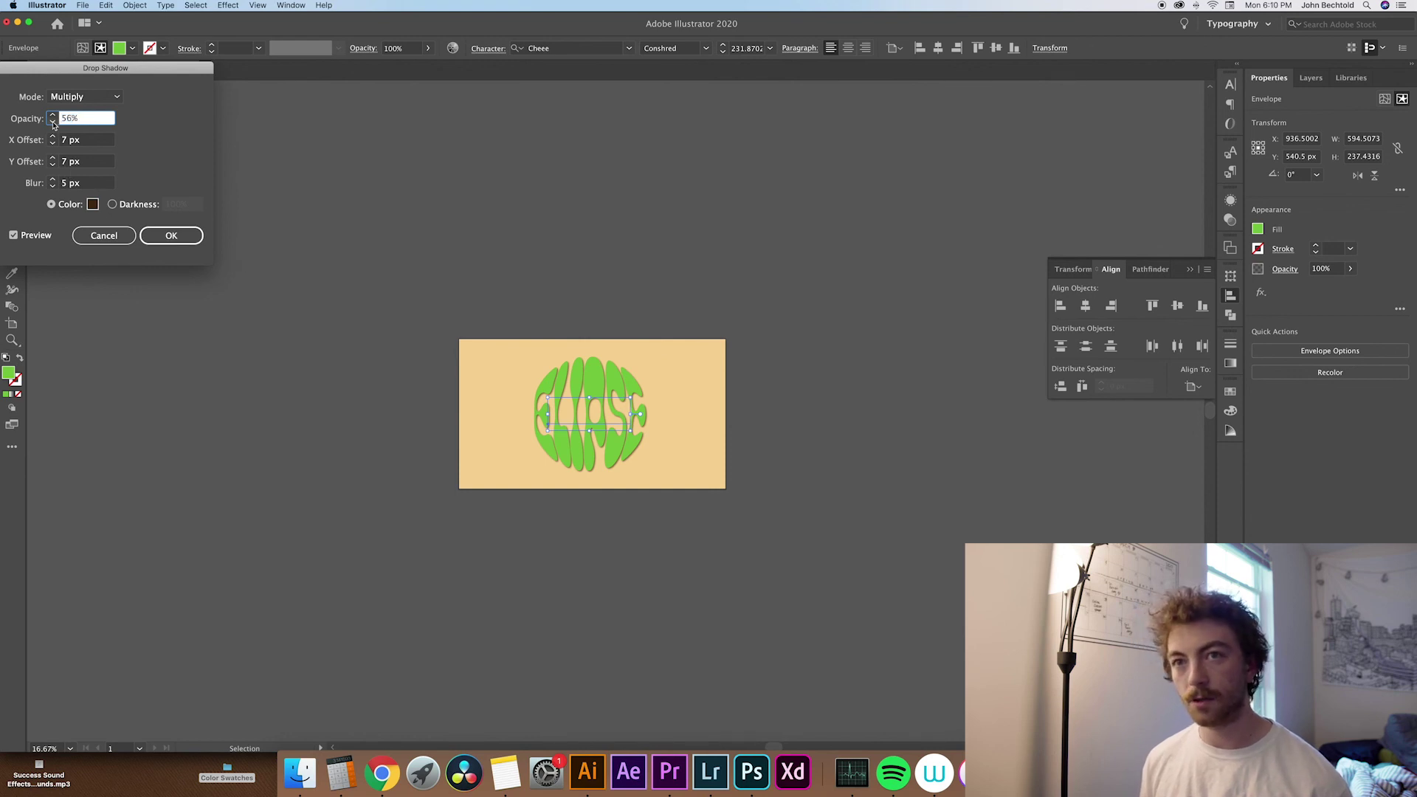
click(52, 183)
click(52, 180)
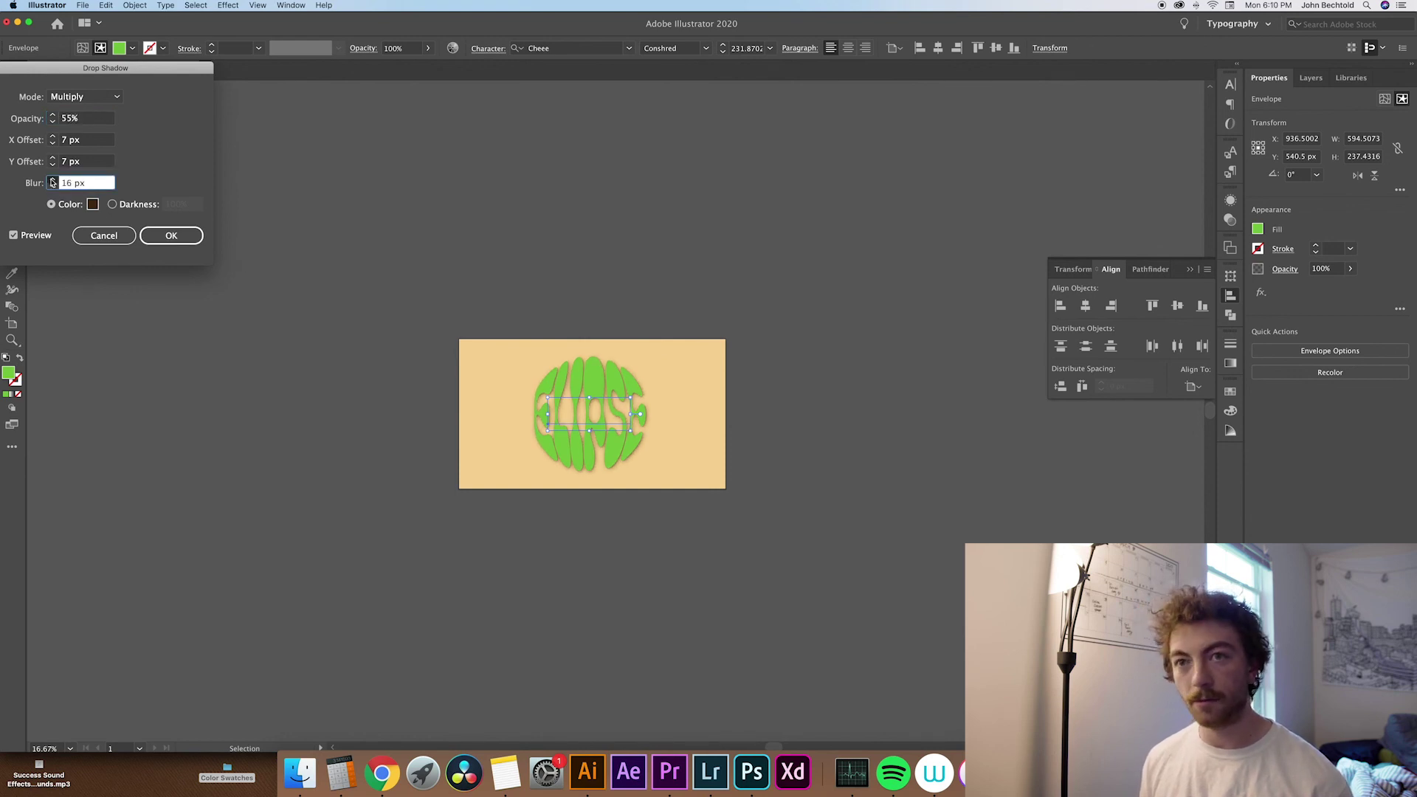
click(52, 188)
click(52, 188)
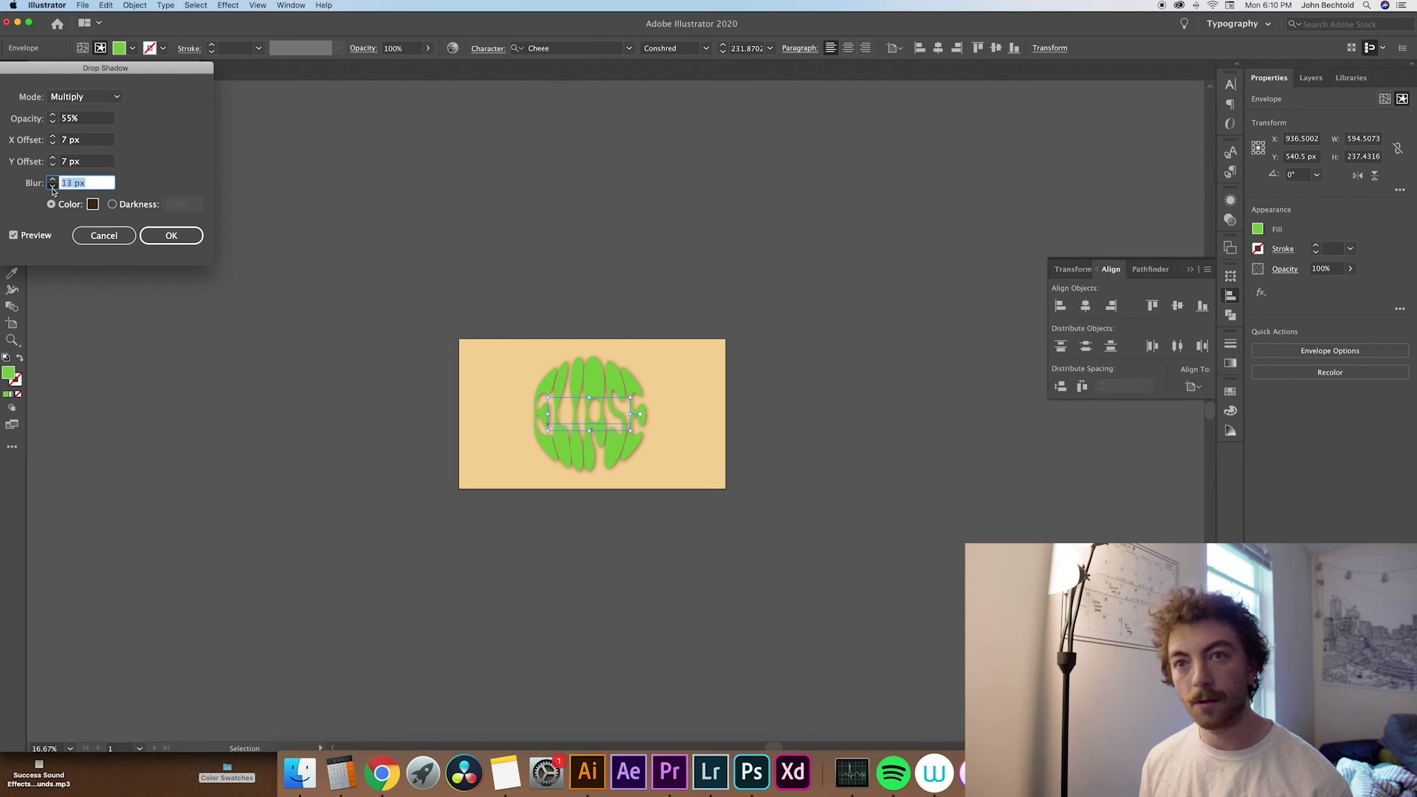
click(53, 187)
click(52, 187)
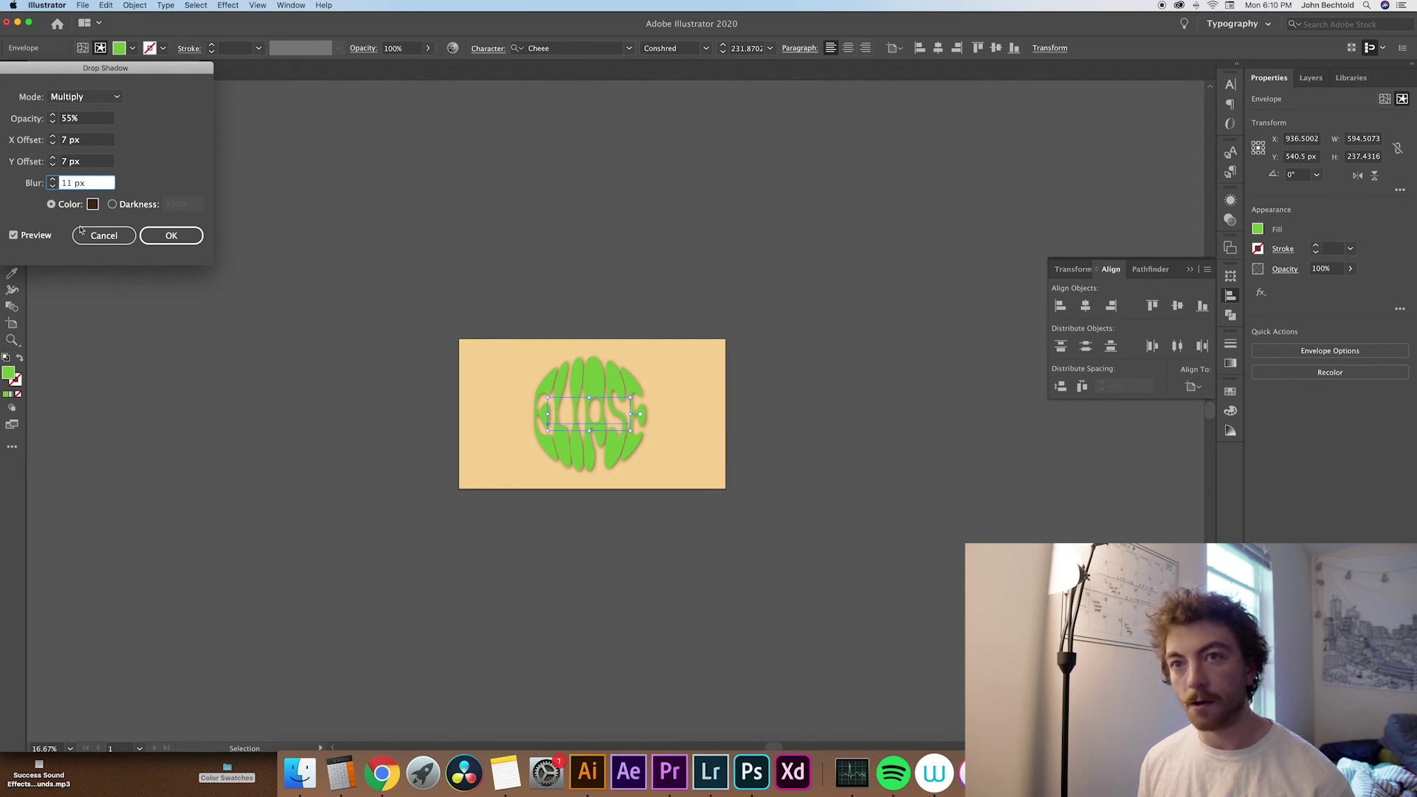
click(165, 241)
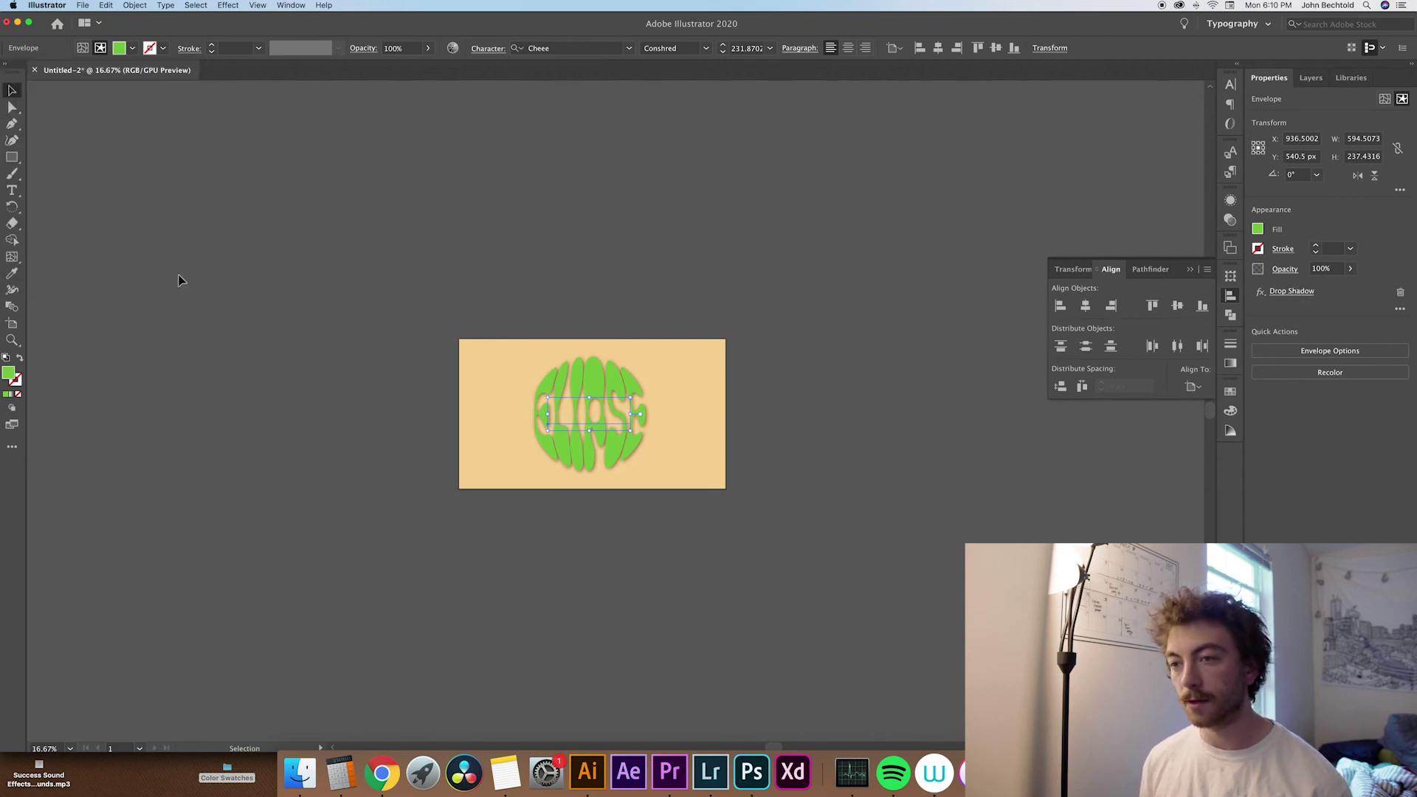
click(223, 317)
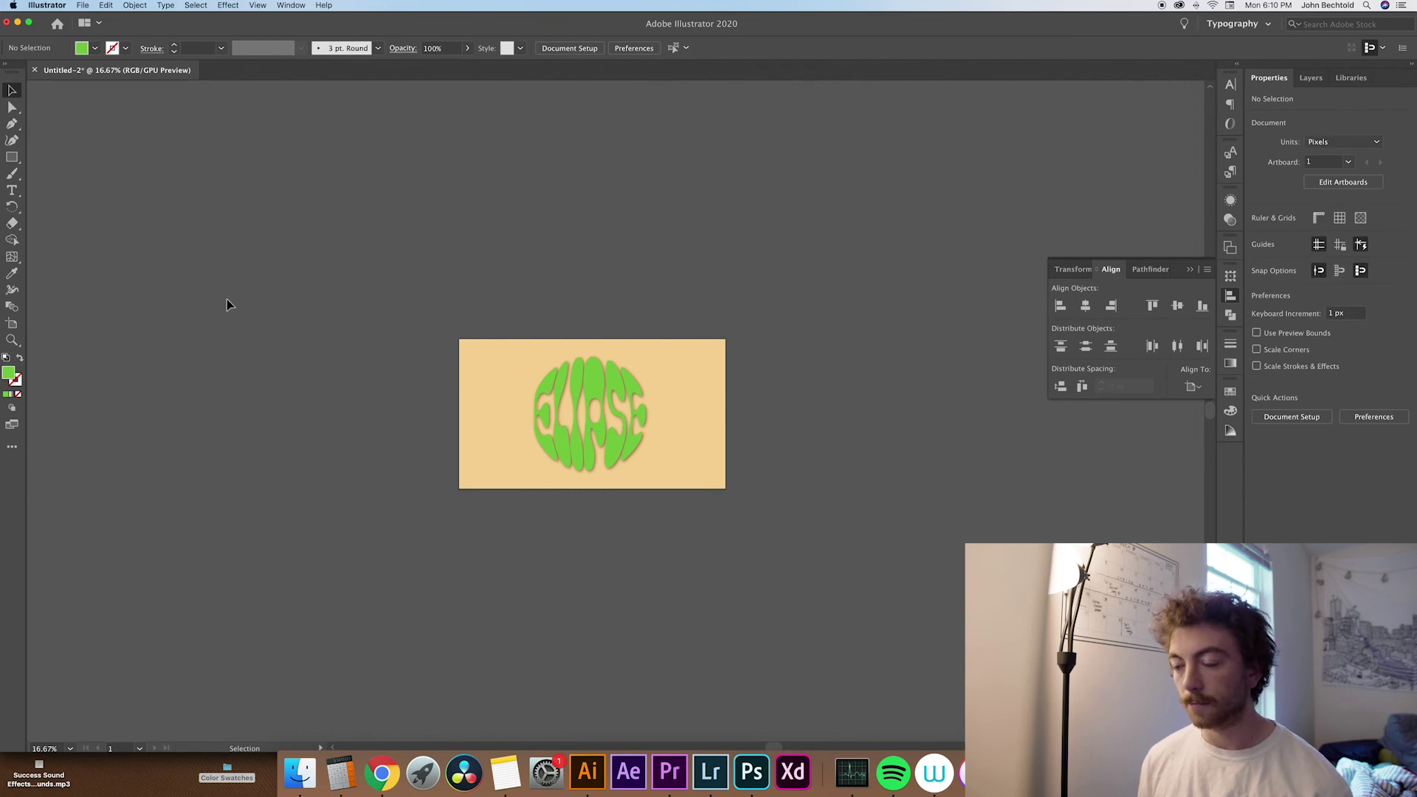